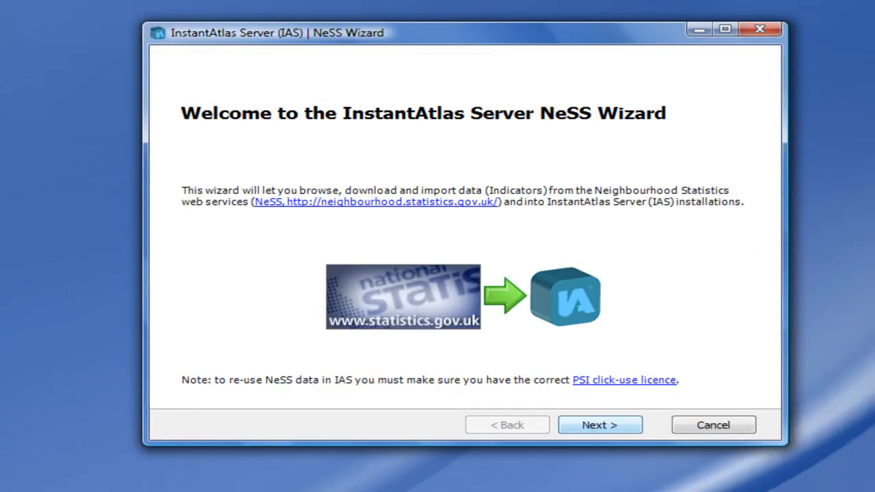
# Step: Start the wizard with the default NeSS source server and expand the Recent geographical areas
pyautogui.click(619, 432)
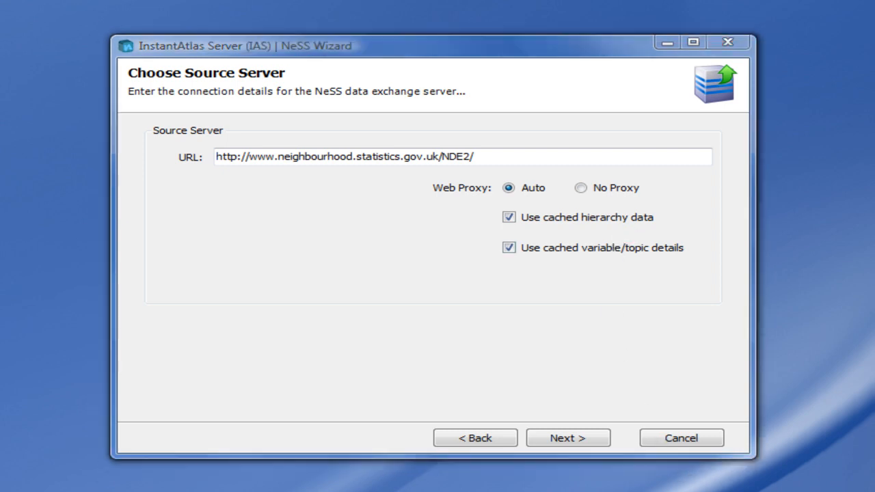
pyautogui.click(576, 441)
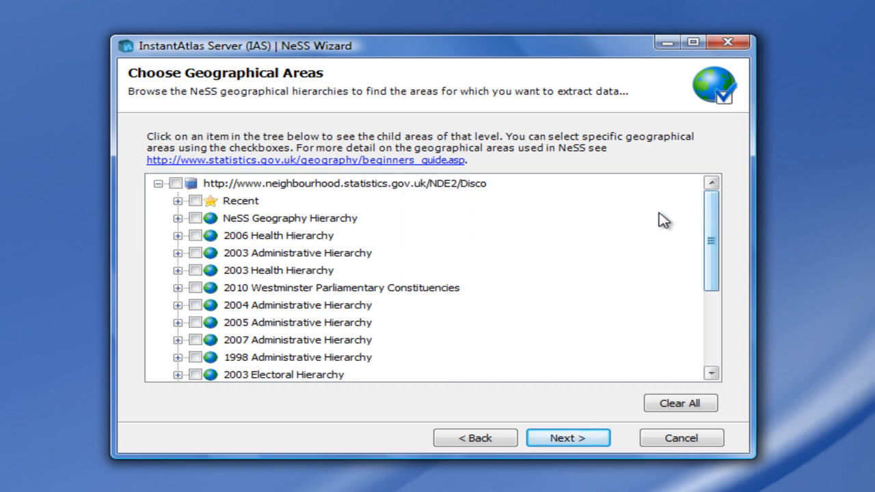
pyautogui.click(178, 201)
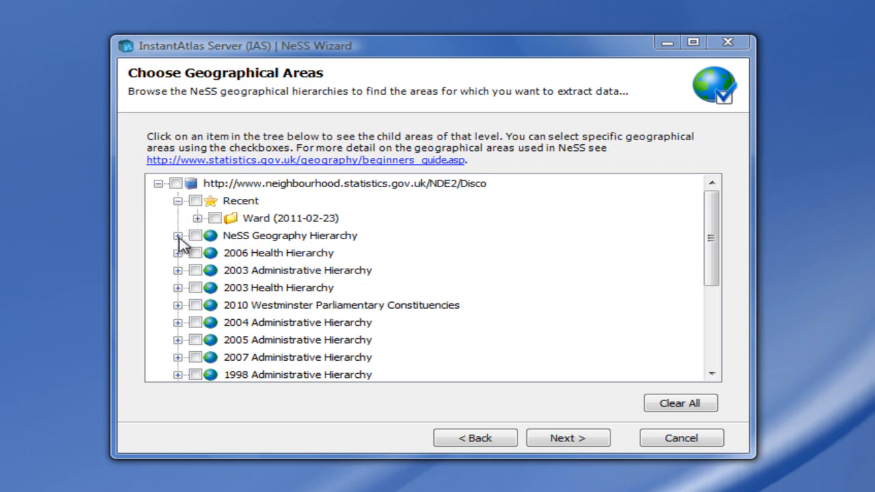
# Step: Expand the NeSS Geography Hierarchy through United Kingdom and Great Britain down to the England and Wales area
pyautogui.click(178, 236)
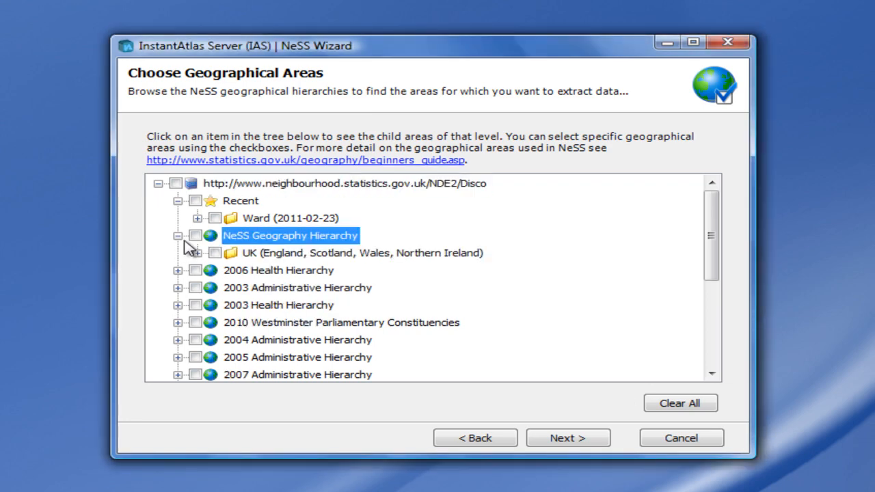
pyautogui.click(197, 253)
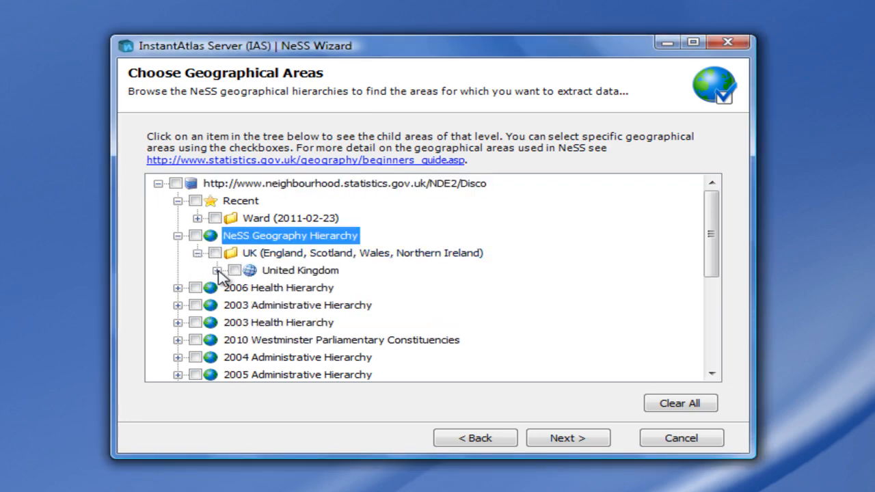
pyautogui.click(217, 270)
pyautogui.click(237, 305)
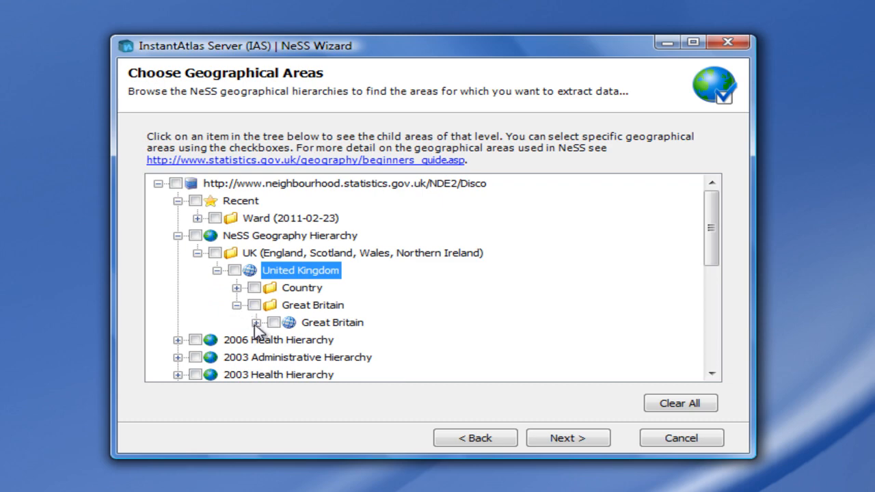
pyautogui.click(256, 323)
pyautogui.click(276, 358)
pyautogui.click(296, 358)
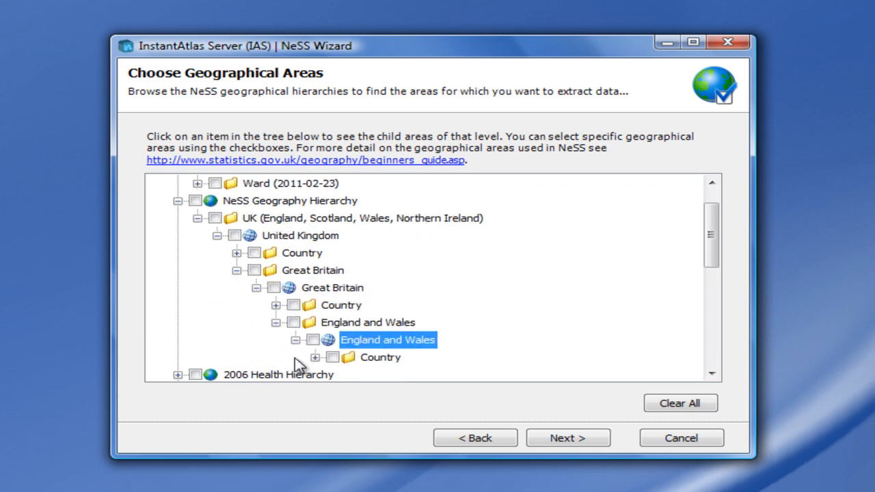
# Step: Drill down through England, Yorkshire and The Humber and its local authorities to Bradford's Middle Layer Super Output Areas
pyautogui.click(314, 357)
pyautogui.click(334, 340)
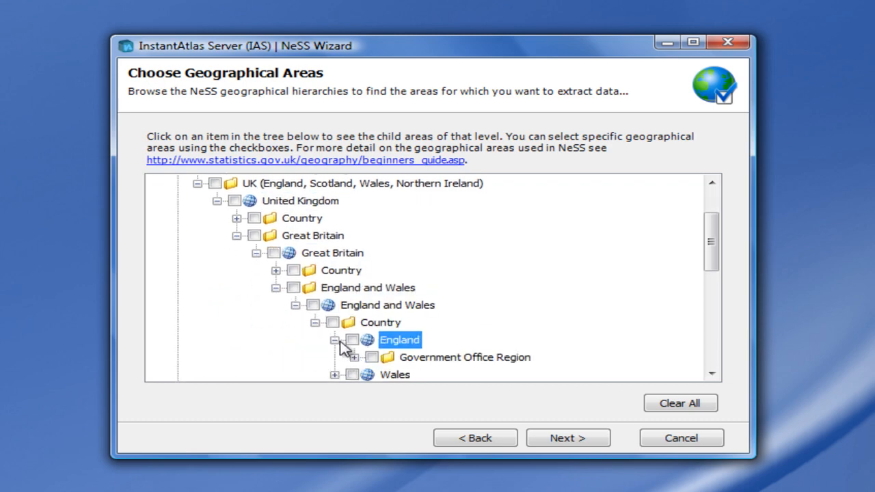
pyautogui.click(353, 357)
pyautogui.click(374, 357)
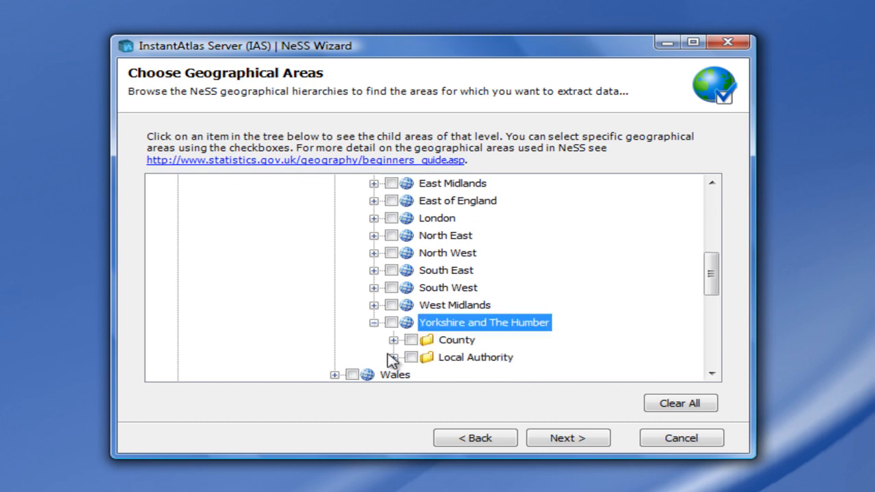
pyautogui.click(394, 357)
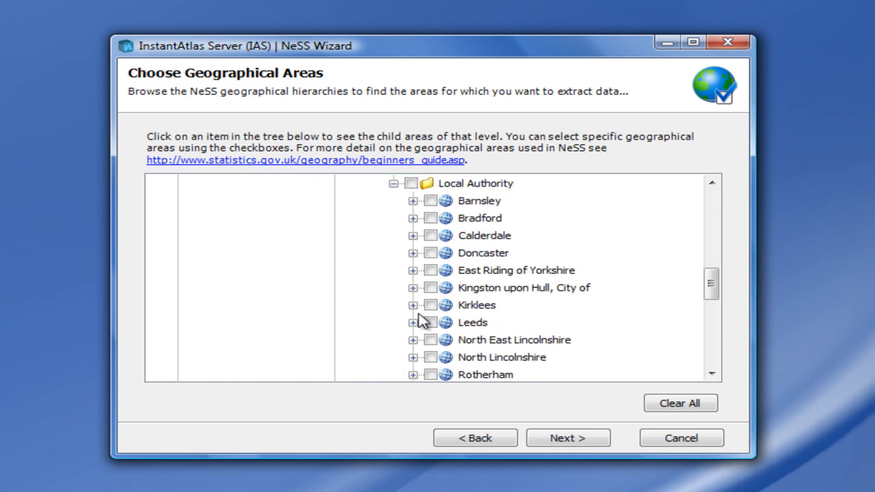
pyautogui.click(413, 218)
pyautogui.click(433, 236)
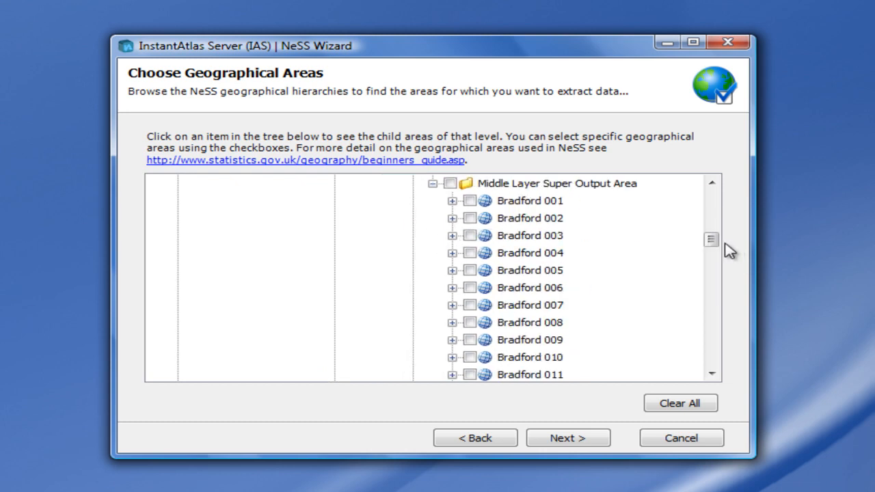
# Step: Select the individual areas Bradford 001 to Bradford 005 for data extraction
pyautogui.scroll(2, 717, 244)
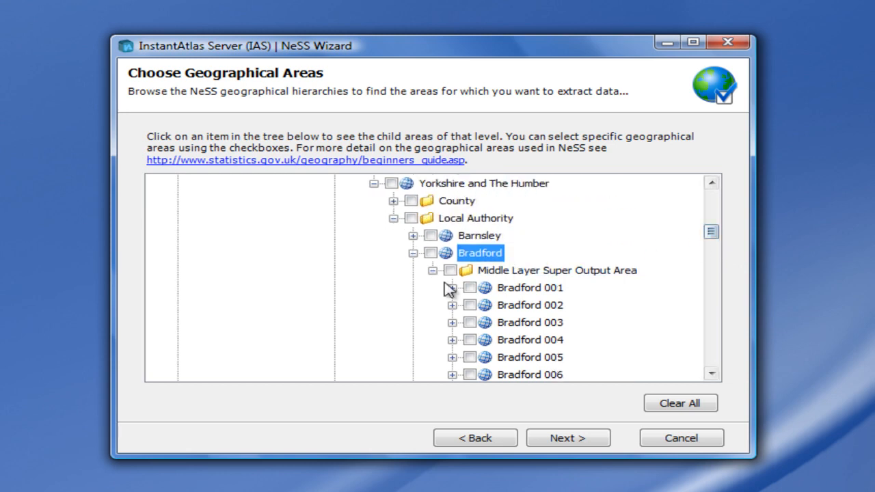
pyautogui.click(470, 288)
pyautogui.click(469, 305)
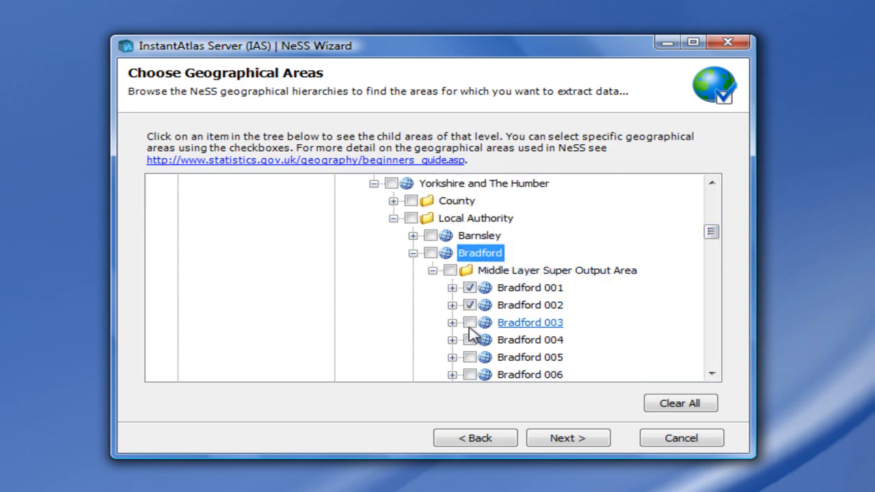
pyautogui.click(470, 323)
pyautogui.click(470, 340)
pyautogui.click(470, 357)
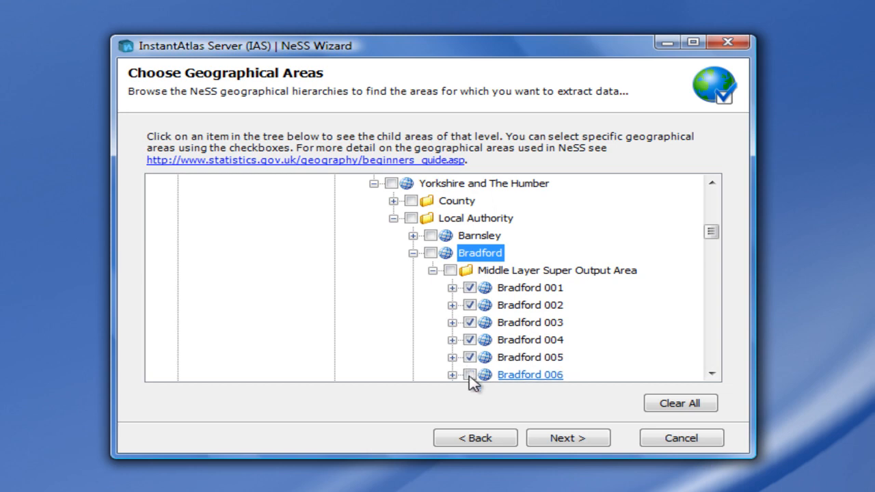
# Step: Try selecting Bradford's whole Middle Layer Super Output Area level, and the Barnsley local authority as an area on a different level
pyautogui.click(450, 271)
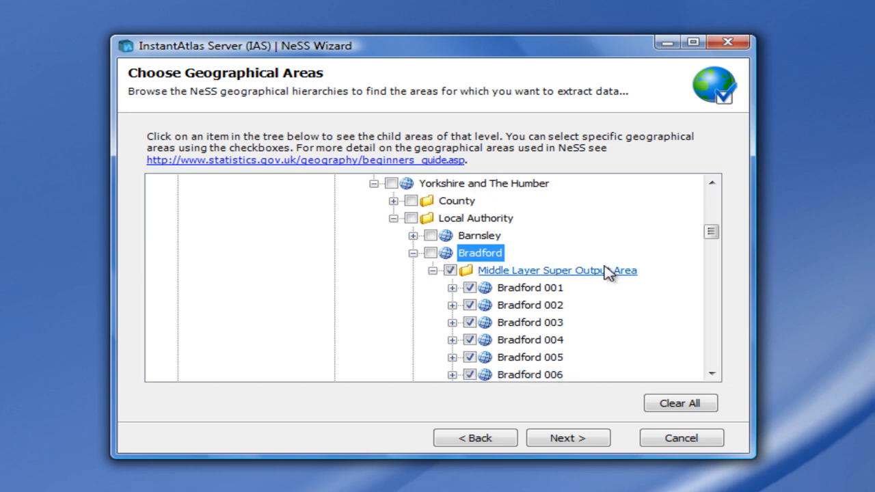
pyautogui.moveTo(717, 237)
pyautogui.mouseDown()
pyautogui.moveTo(718, 285)
pyautogui.moveTo(718, 225)
pyautogui.mouseUp()
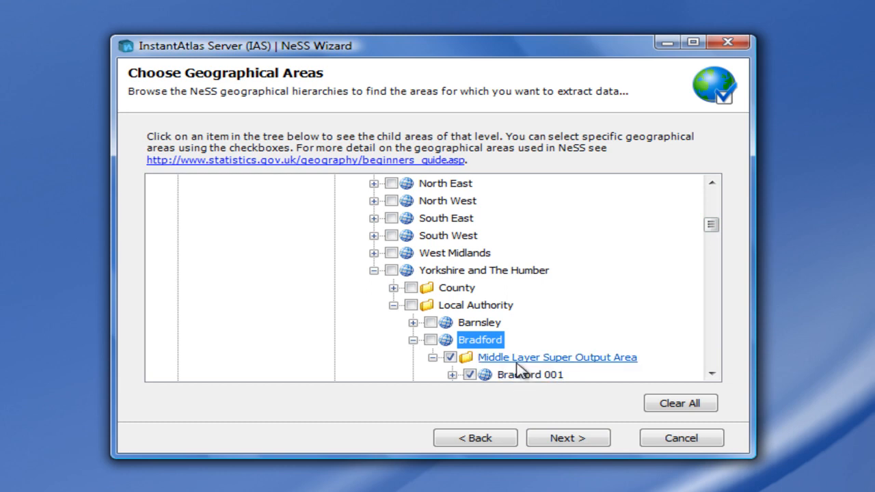
pyautogui.click(431, 322)
# Step: Select all Middle Layer Super Output Areas under Bradford and continue to the data selection page
pyautogui.moveTo(710, 228); pyautogui.dragTo(717, 237)
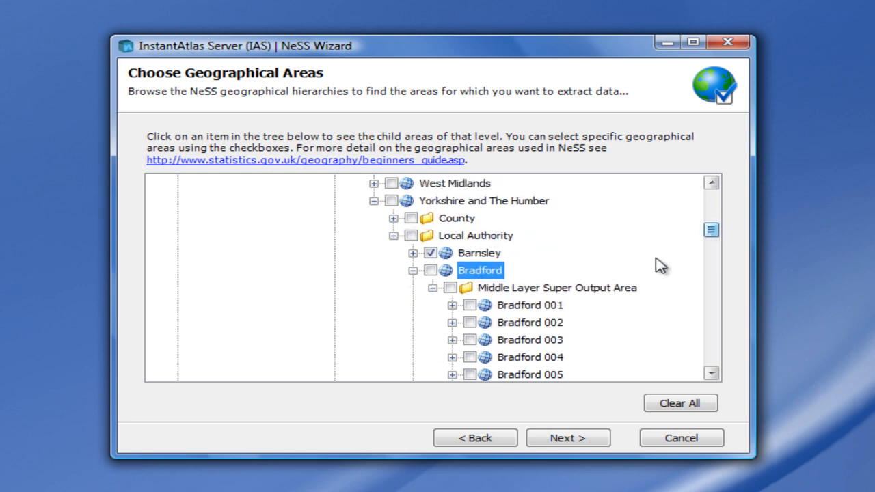
pyautogui.click(450, 288)
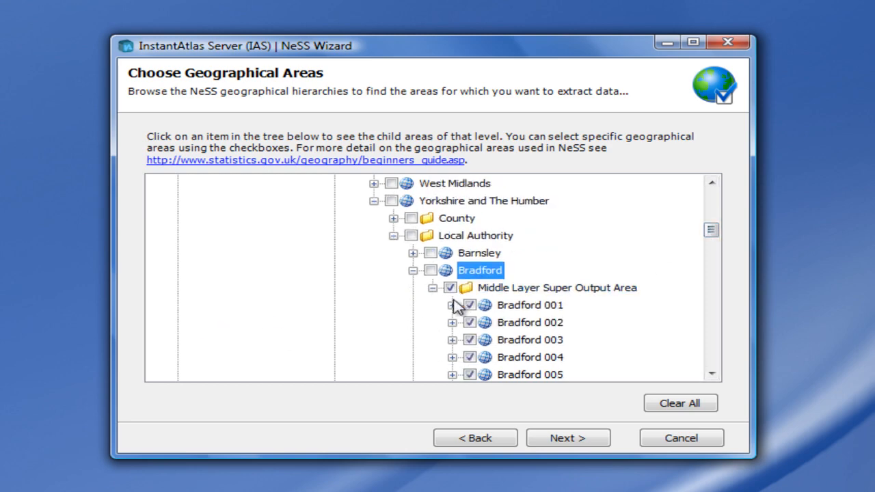
pyautogui.click(571, 440)
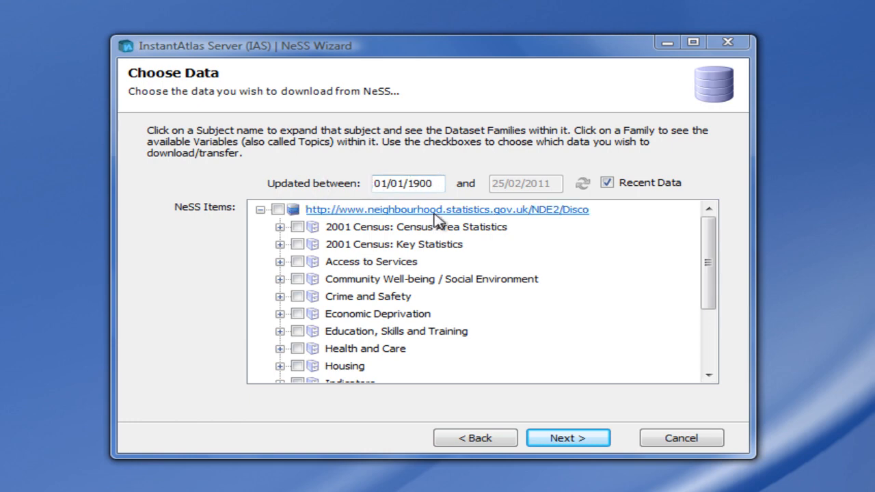
# Step: Disable the Recent Data option and set the update period from 01/01/2008 to 31/12/2008
pyautogui.click(607, 183)
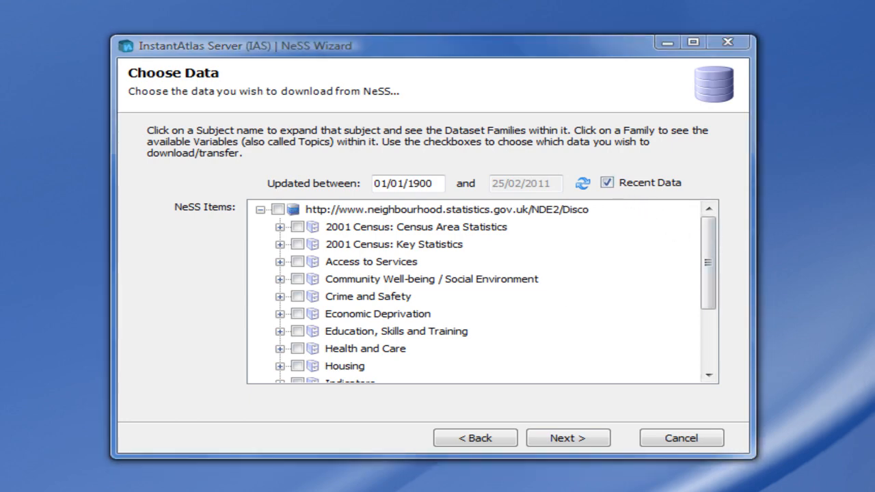
pyautogui.click(607, 182)
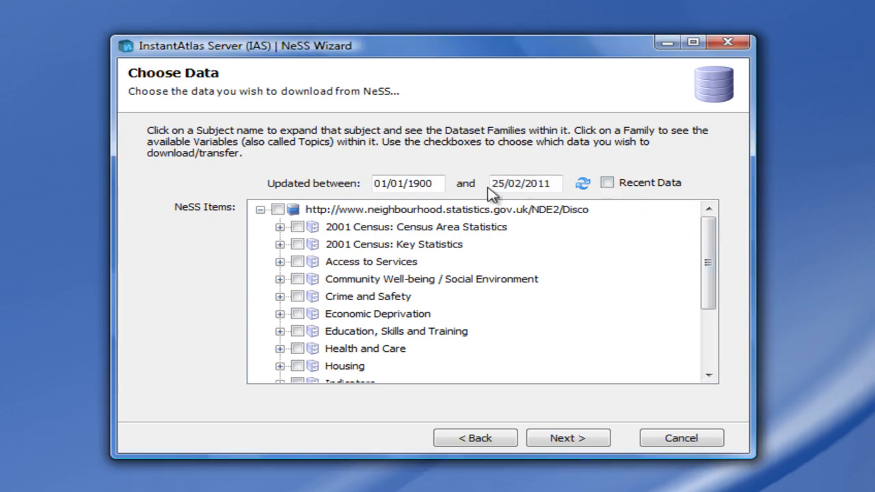
pyautogui.moveTo(408, 183); pyautogui.dragTo(483, 185)
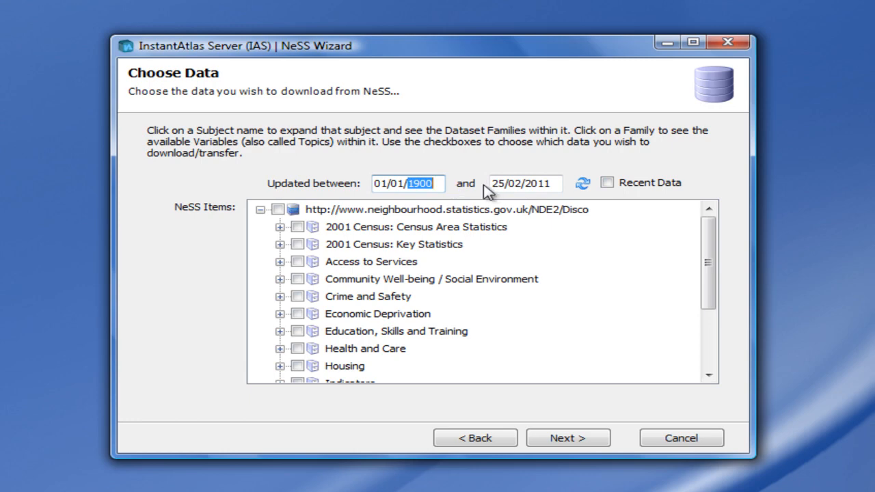
pyautogui.write('2')
pyautogui.press('Tab')
pyautogui.press('BackSpace')
pyautogui.press('BackSpace')
pyautogui.press('BackSpace')
pyautogui.press('BackSpace')
pyautogui.press('BackSpace')
pyautogui.press('BackSpace')
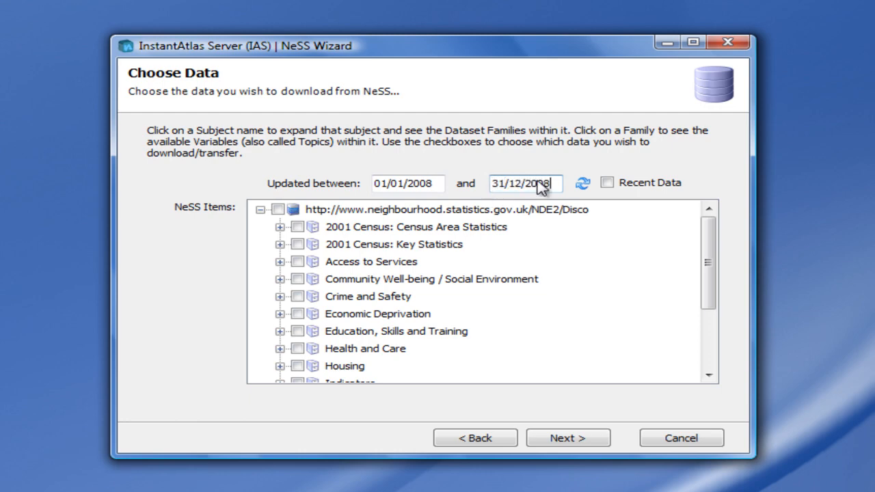
# Step: Refresh the subject tree for the changed dates, and refresh it again with the Recent Data option re-enabled
pyautogui.click(582, 185)
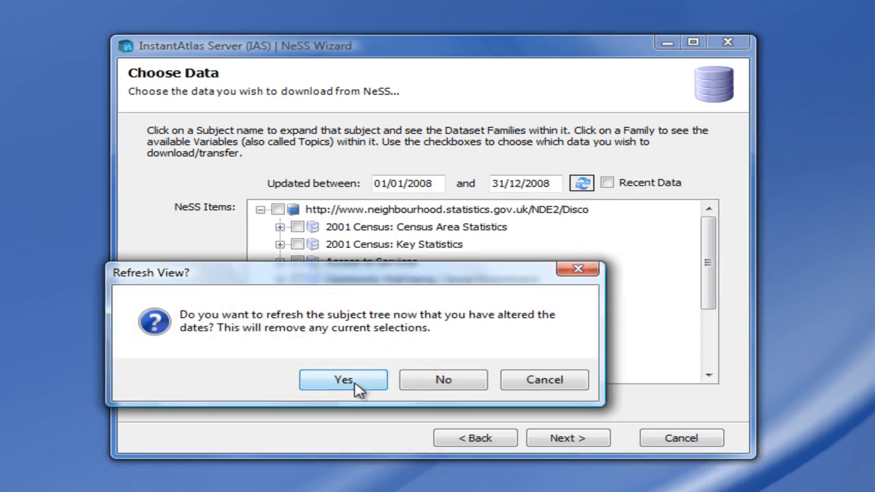
pyautogui.click(355, 384)
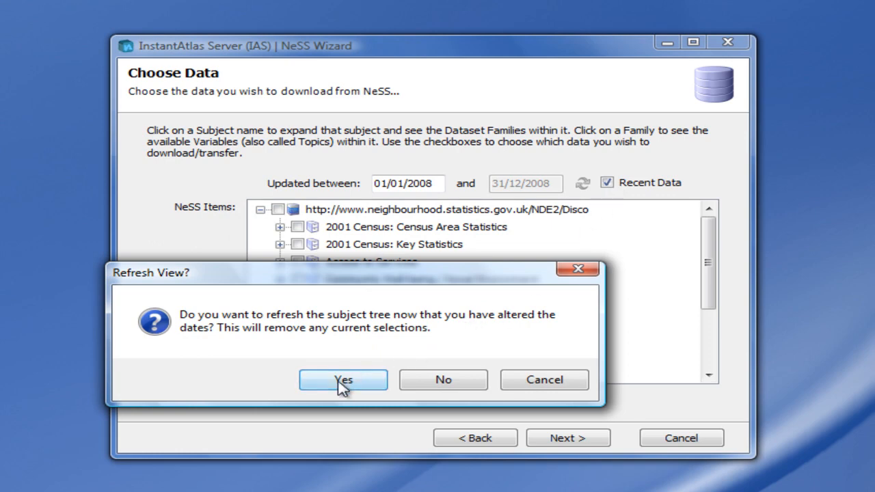
pyautogui.click(344, 382)
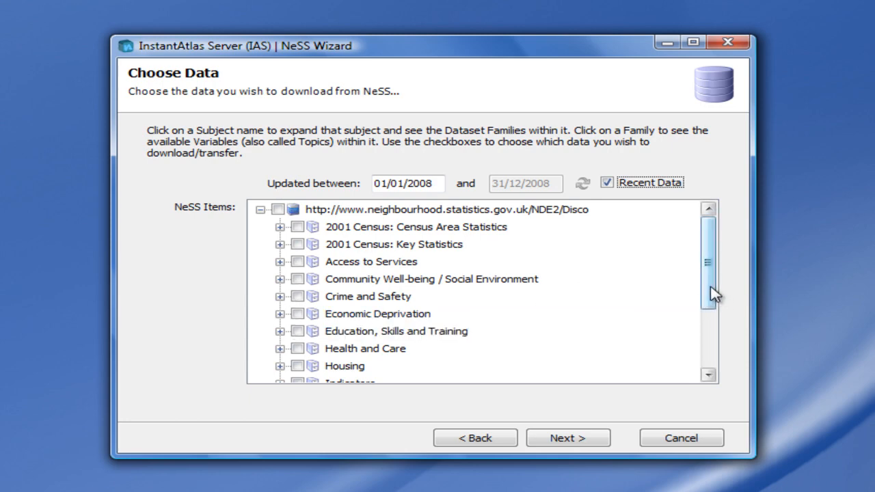
# Step: In Physical Environment's Domestic Energy Consumption family, select total electricity and gas consumption plus the numbers of Ordinary and Economy 7 electricity meters
pyautogui.moveTo(715, 293); pyautogui.dragTo(723, 385)
pyautogui.click(279, 349)
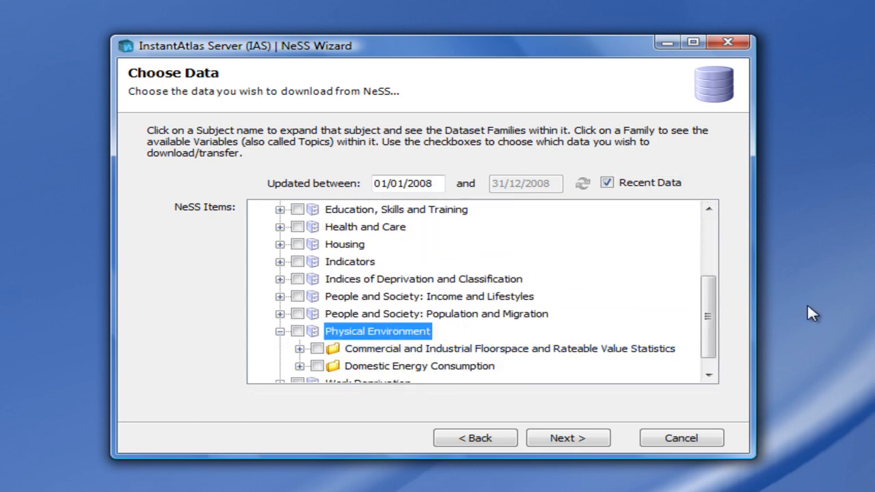
pyautogui.click(299, 366)
pyautogui.scroll(-2, 712, 342)
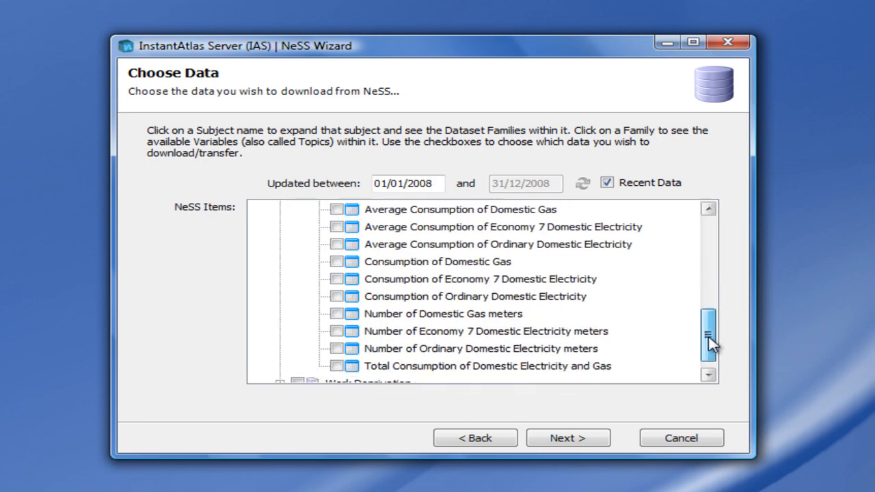
pyautogui.click(337, 349)
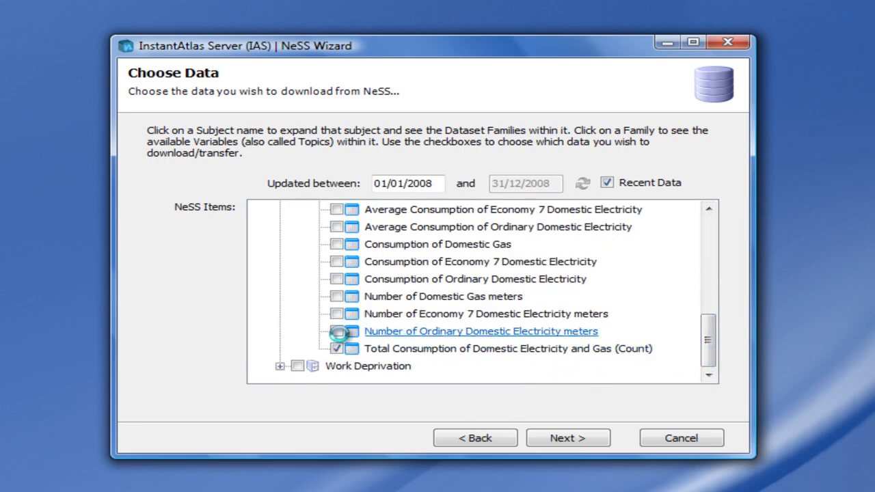
pyautogui.click(336, 331)
pyautogui.click(336, 314)
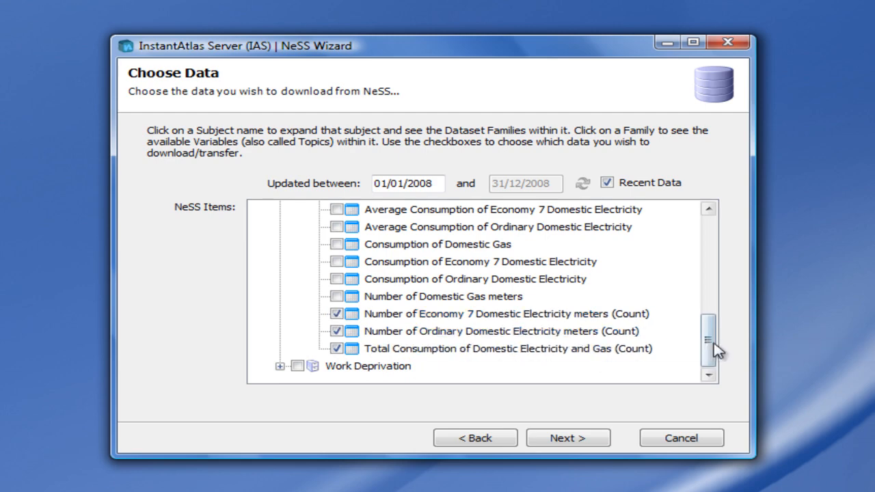
# Step: Under Education, Skills and Training, select All Boy Pupils at the End of KS4 from the GCSE results by gender family
pyautogui.moveTo(718, 352); pyautogui.dragTo(717, 277)
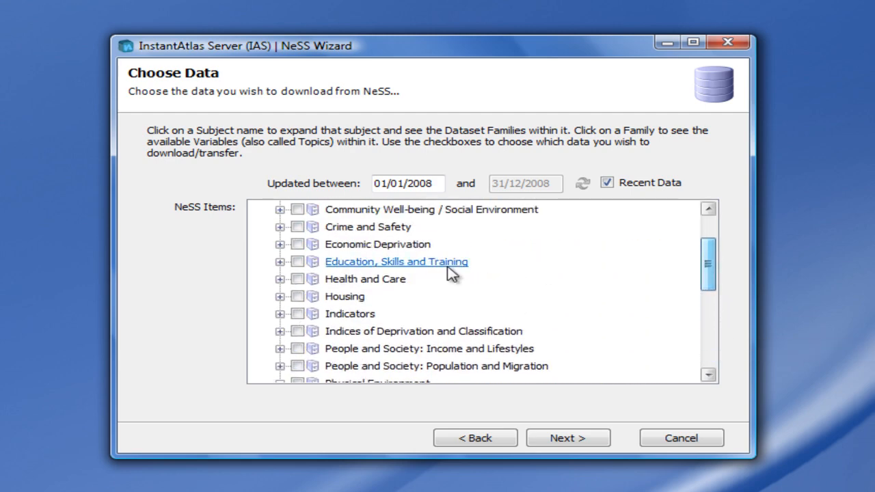
pyautogui.click(280, 262)
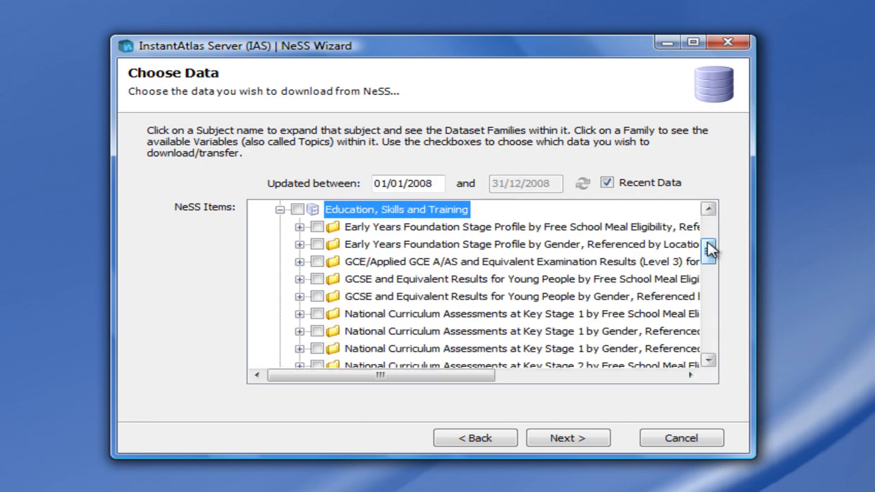
pyautogui.moveTo(709, 243); pyautogui.dragTo(713, 258)
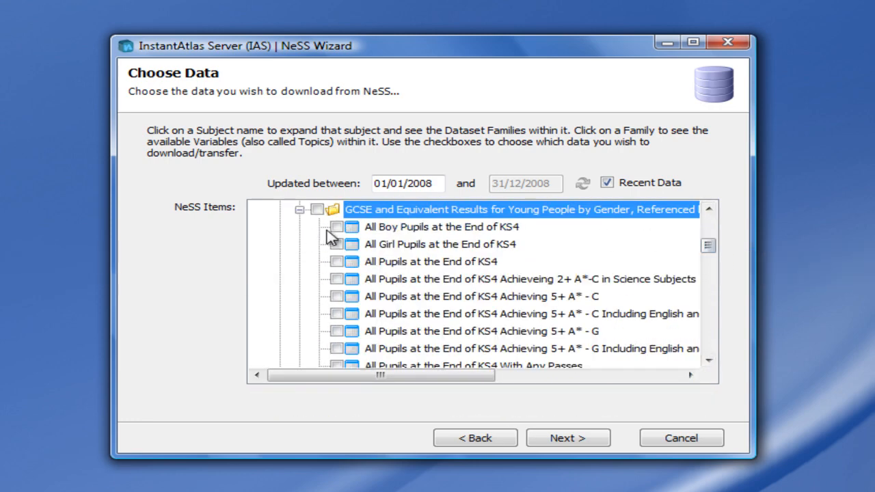
pyautogui.click(336, 227)
# Step: Look up the available date ranges for the All Boy Pupils at the End of KS4 variable
pyautogui.click(410, 244)
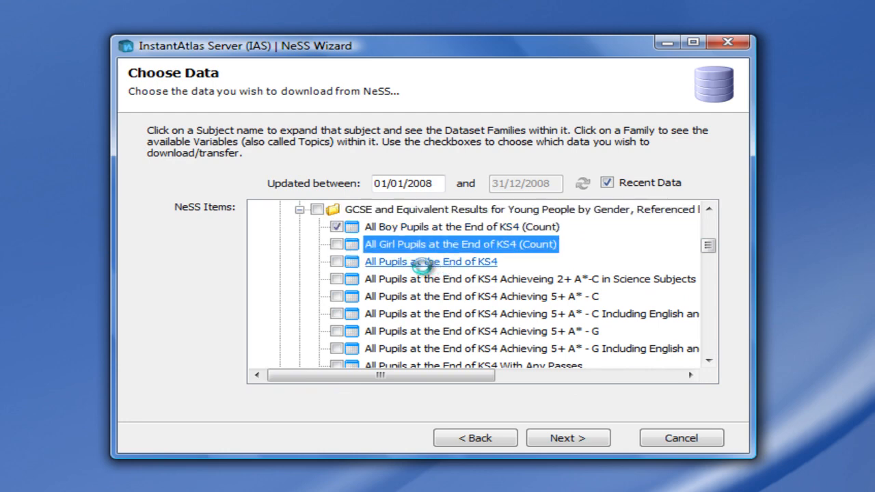
pyautogui.click(470, 233)
pyautogui.rightClick(467, 233)
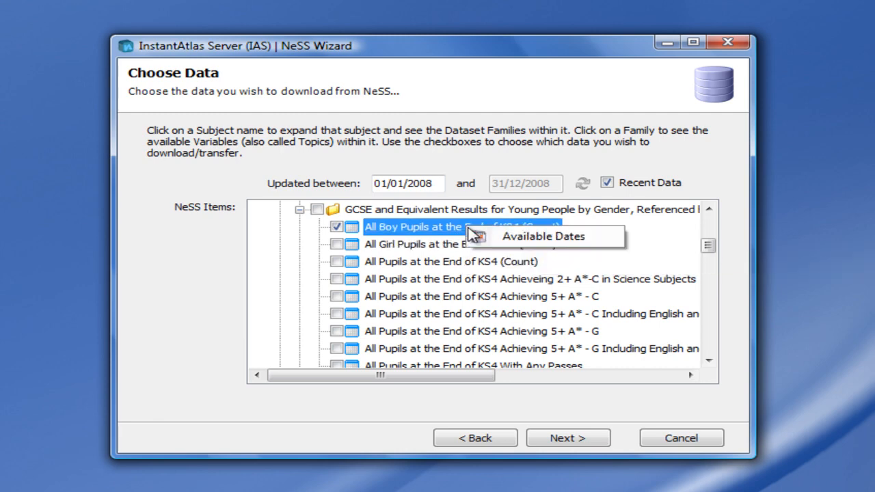
pyautogui.click(511, 242)
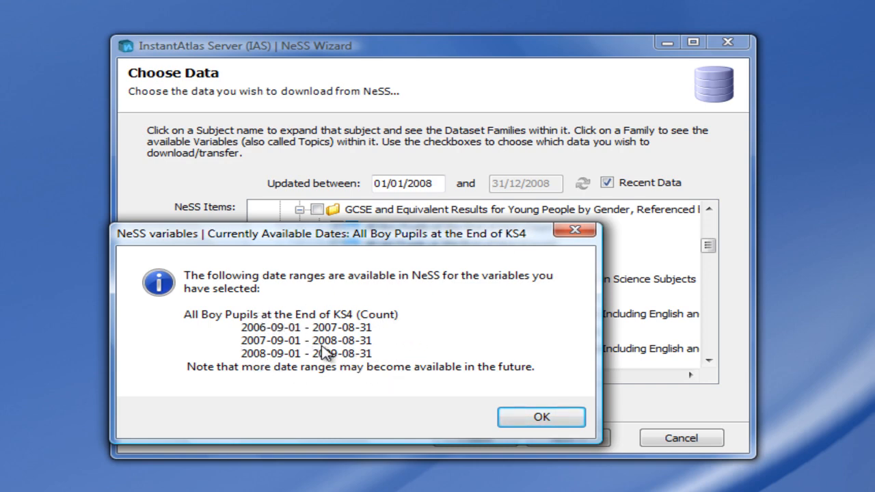
pyautogui.click(549, 416)
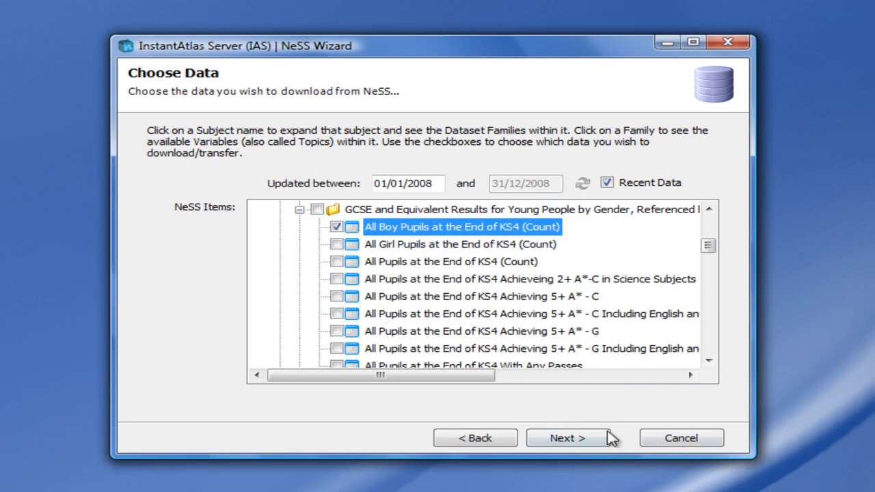
# Step: Accept the data selection, enter the user name and account password for the destination IAS server, and continue to the geo-relationships
pyautogui.click(573, 441)
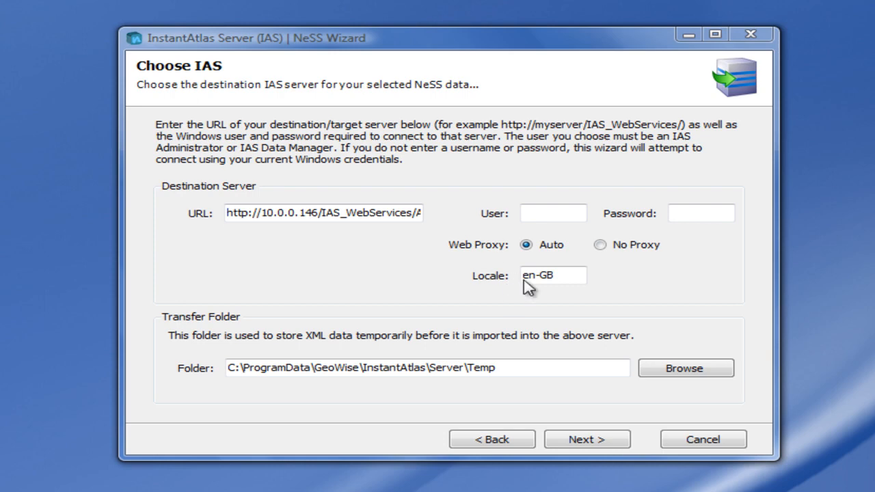
pyautogui.click(563, 213)
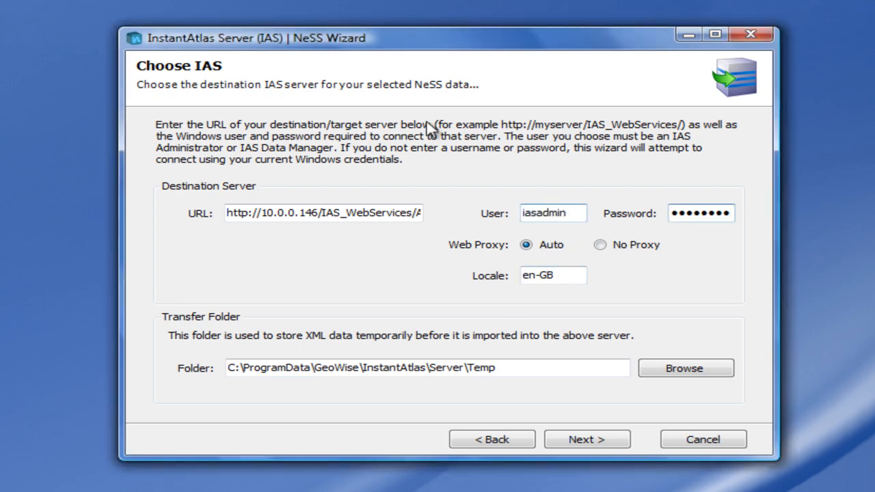
pyautogui.click(573, 444)
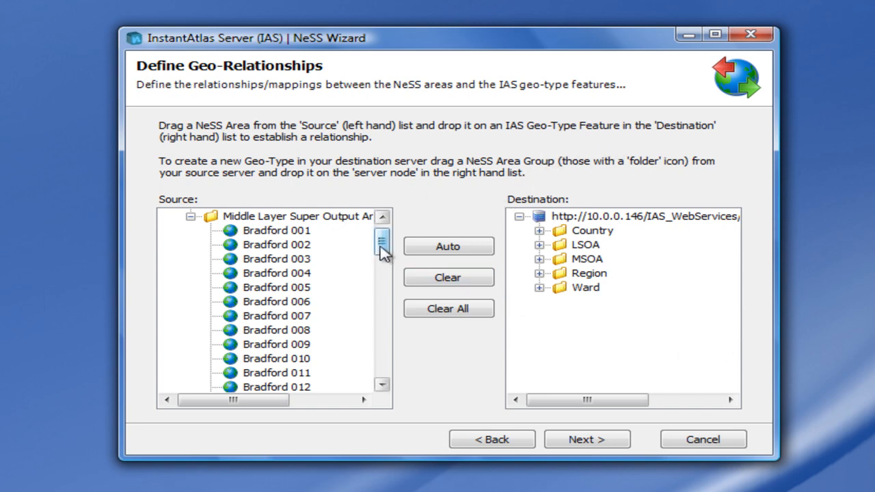
# Step: Map the source areas Bradford 001 and Bradford 002 to their matching features in the destination MSOA geo-type
pyautogui.moveTo(383, 244); pyautogui.dragTo(385, 239)
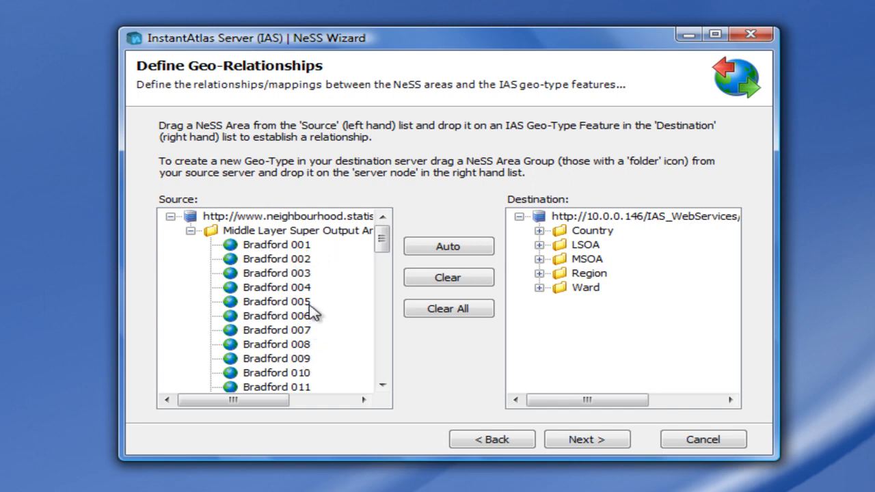
pyautogui.click(540, 259)
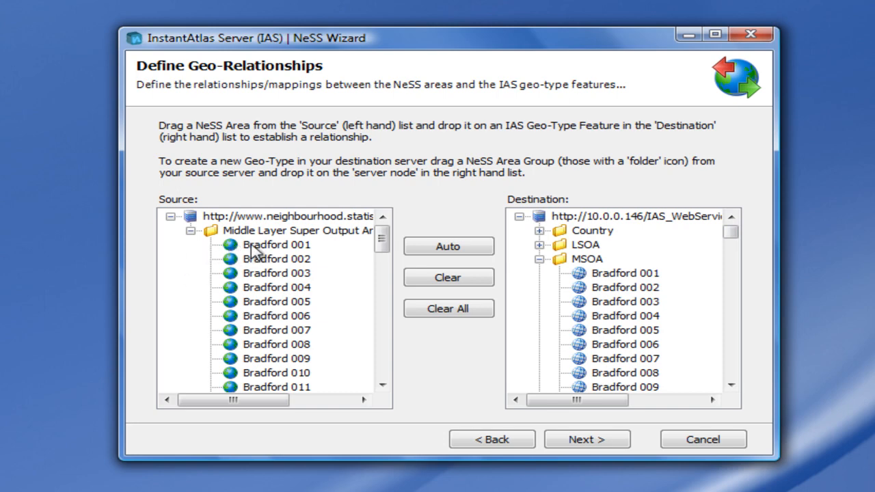
pyautogui.moveTo(250, 246); pyautogui.dragTo(635, 278)
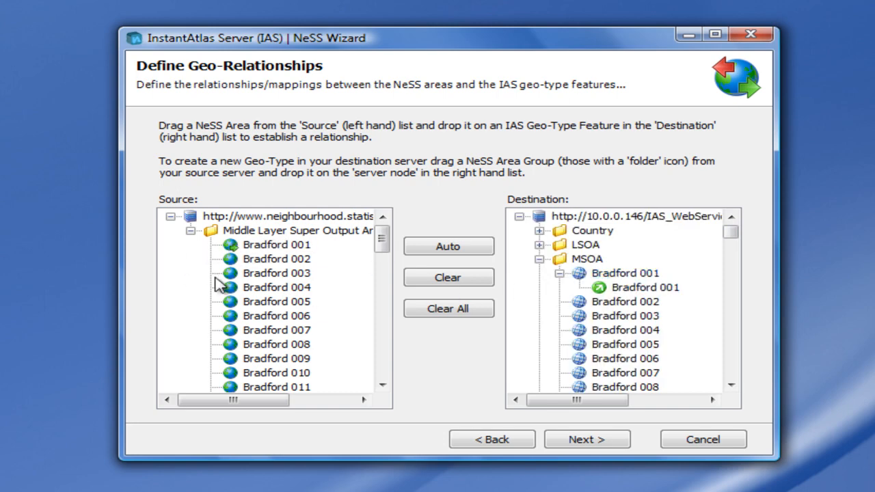
pyautogui.moveTo(244, 258); pyautogui.dragTo(646, 309)
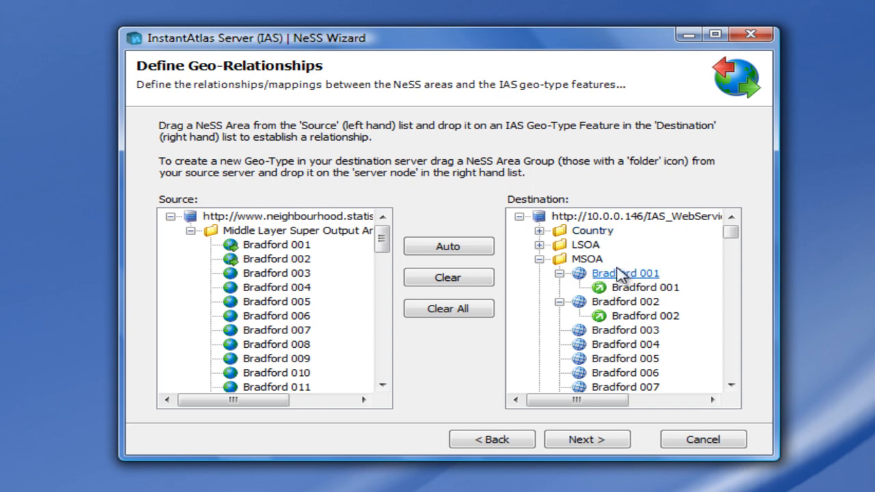
# Step: Match the remaining Bradford areas automatically across all IAS geo-types, check the mappings, and continue to the data relationships
pyautogui.click(459, 252)
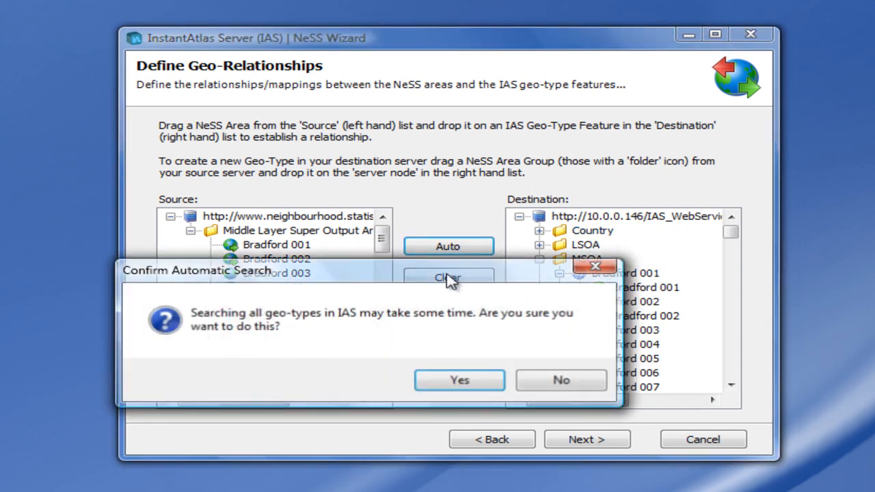
pyautogui.click(453, 382)
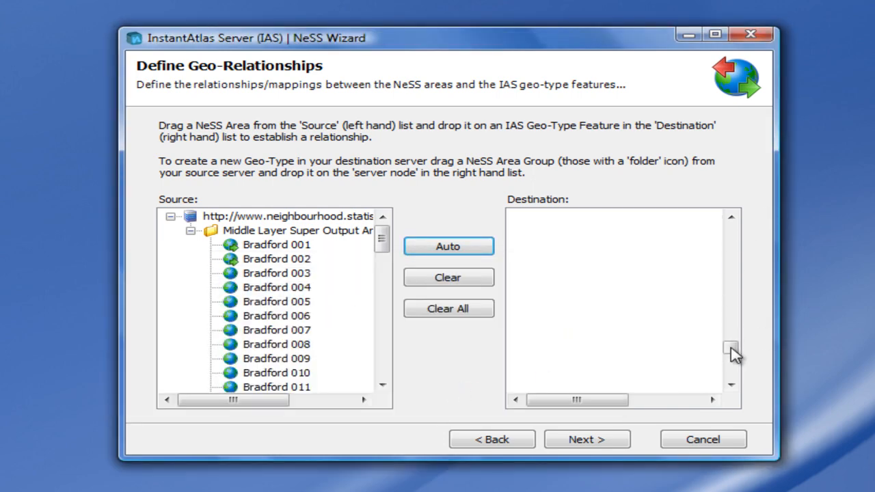
pyautogui.moveTo(733, 377); pyautogui.dragTo(733, 235)
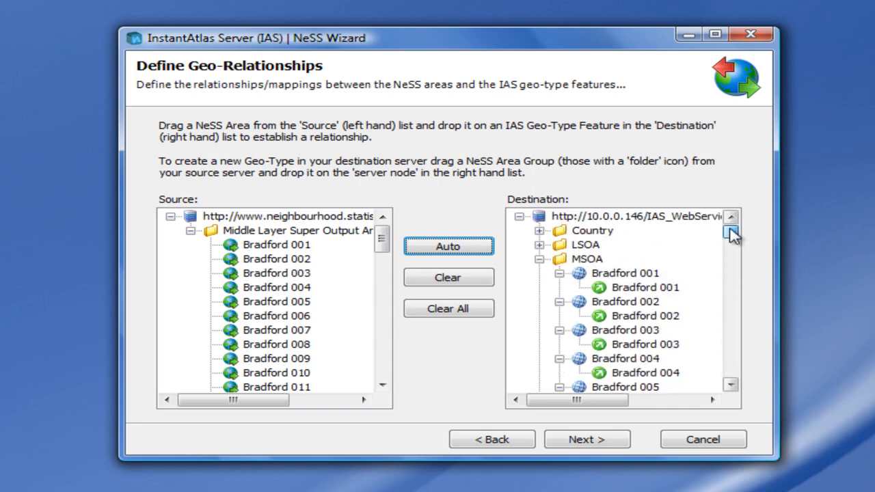
pyautogui.click(732, 386)
pyautogui.click(732, 387)
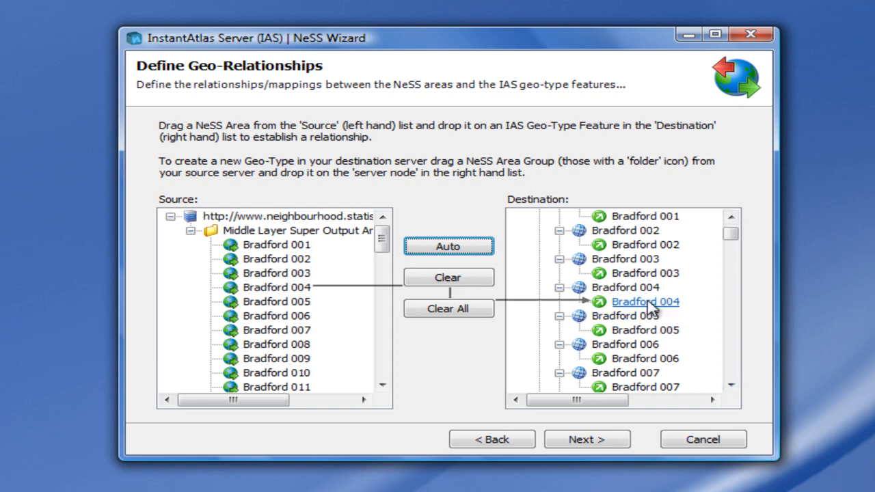
pyautogui.moveTo(644, 330)
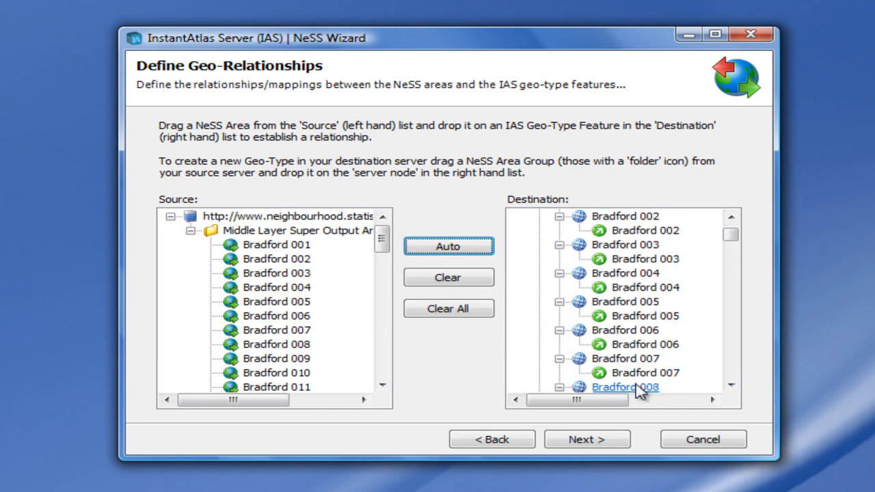
pyautogui.click(593, 443)
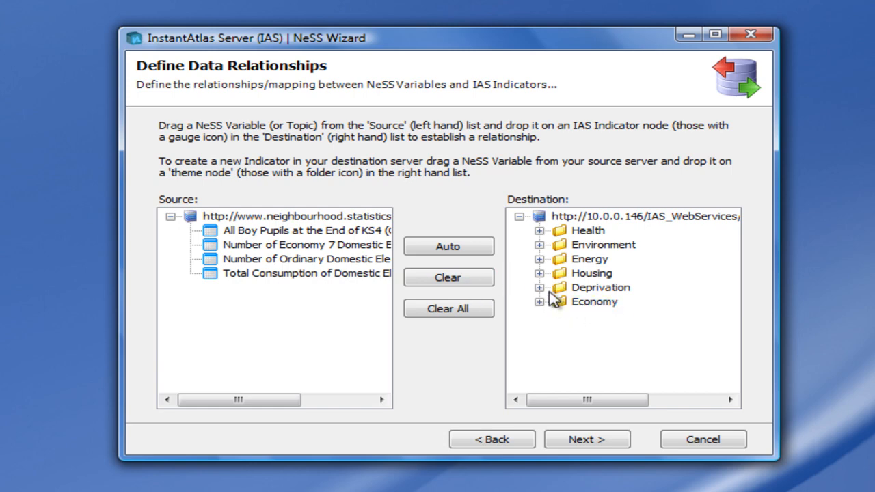
# Step: Create new indicators in the Energy theme from the Number of Economy 7 and Number of Ordinary Domestic Electricity meters variables
pyautogui.click(540, 259)
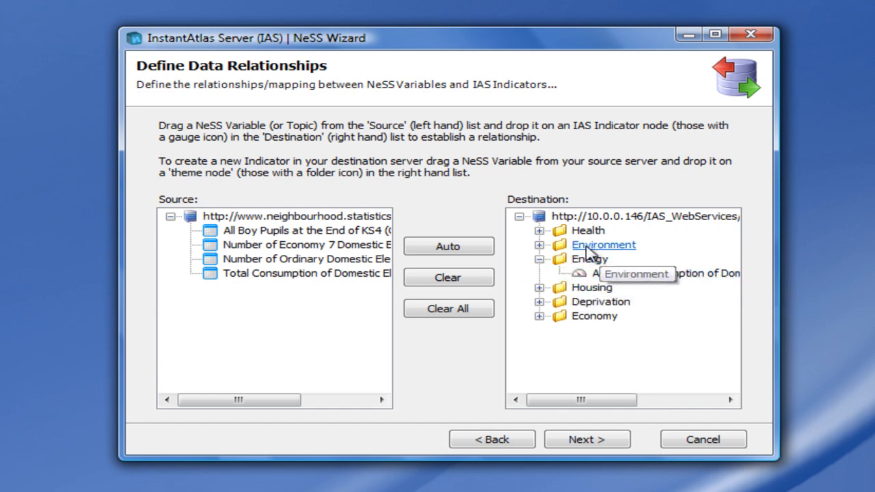
pyautogui.moveTo(282, 244); pyautogui.dragTo(584, 260)
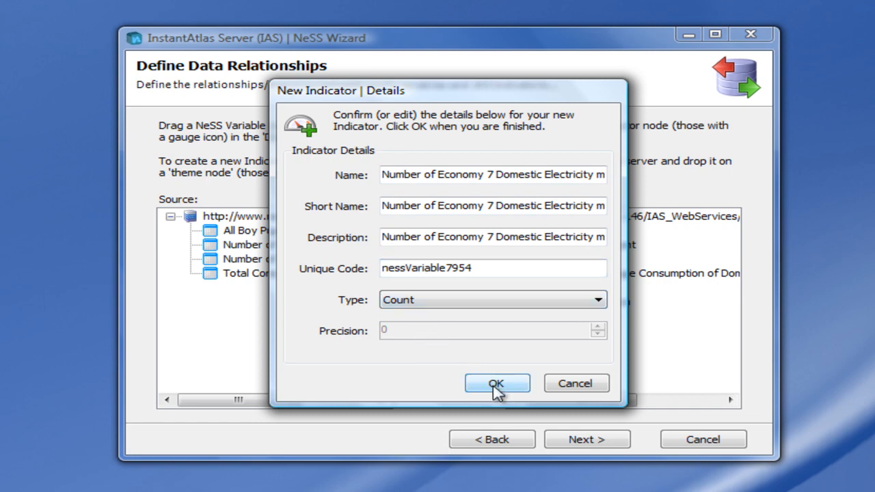
pyautogui.click(496, 386)
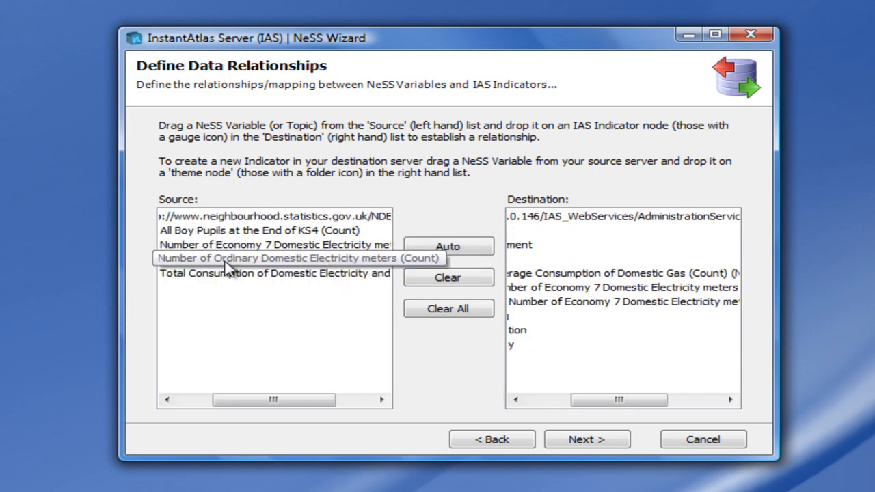
pyautogui.moveTo(225, 262); pyautogui.dragTo(517, 247)
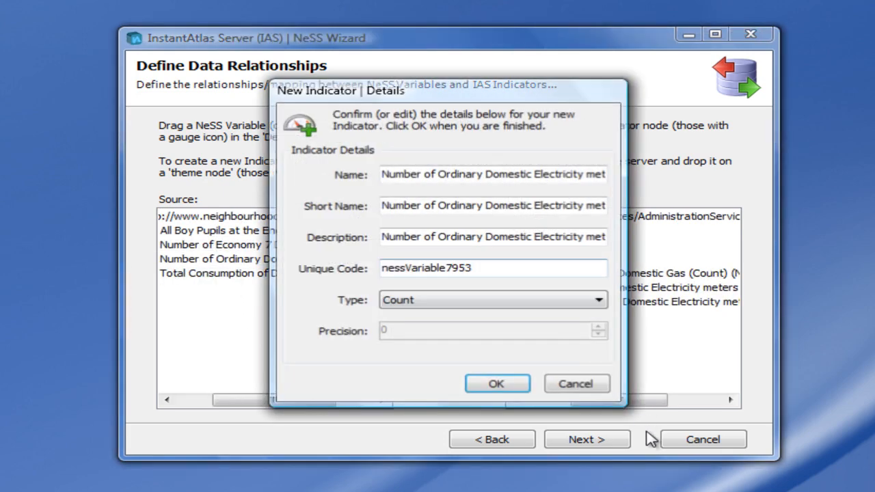
pyautogui.click(499, 384)
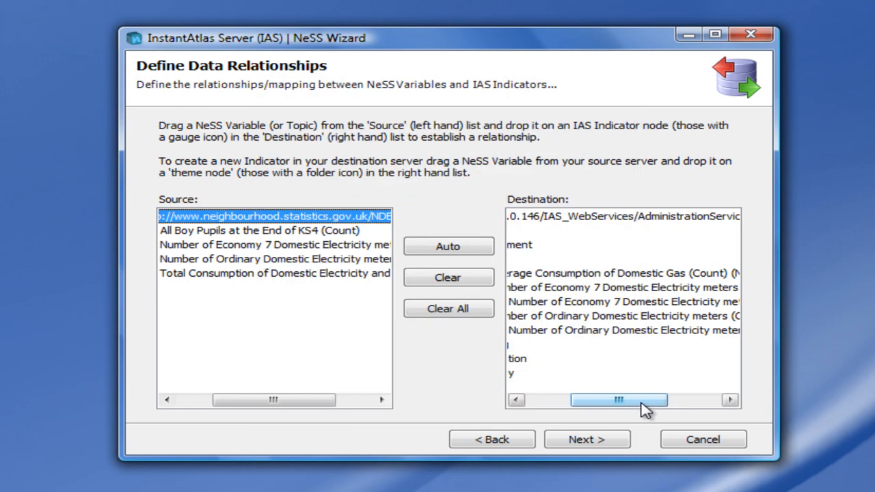
# Step: Add Total Consumption of Domestic Electricity and Gas as a new Energy indicator and continue to the date and time relationships
pyautogui.moveTo(641, 403); pyautogui.dragTo(561, 401)
pyautogui.moveTo(244, 402); pyautogui.dragTo(138, 374)
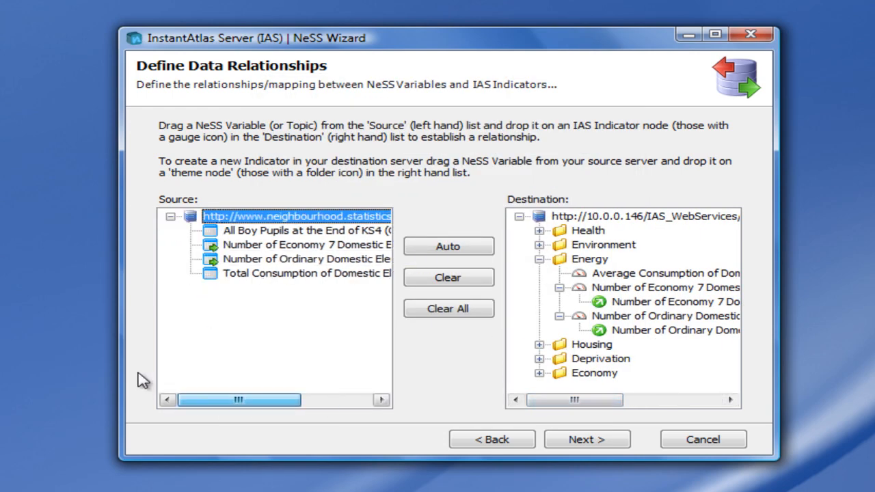
pyautogui.moveTo(230, 275); pyautogui.dragTo(588, 259)
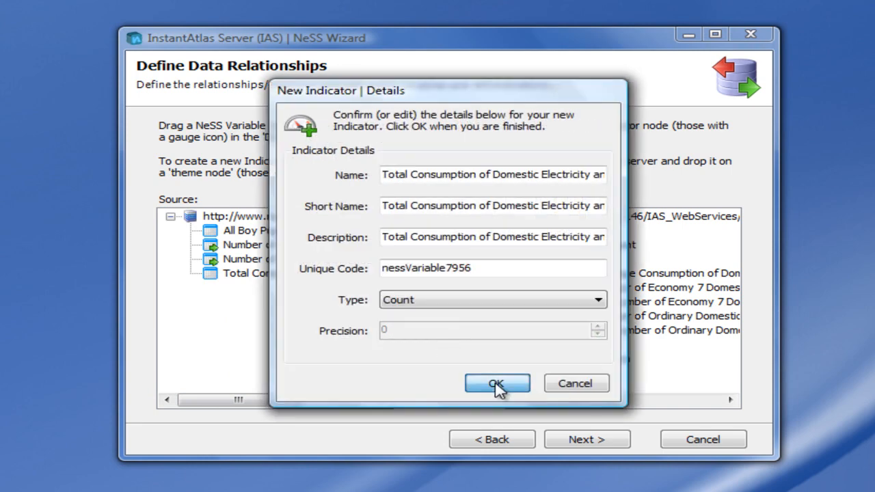
pyautogui.click(497, 385)
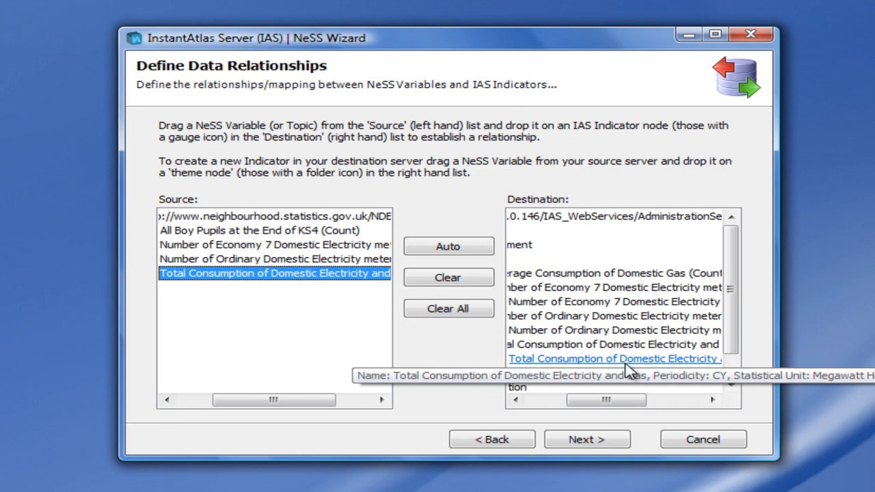
pyautogui.moveTo(611, 406); pyautogui.dragTo(576, 409)
pyautogui.moveTo(307, 404); pyautogui.dragTo(231, 404)
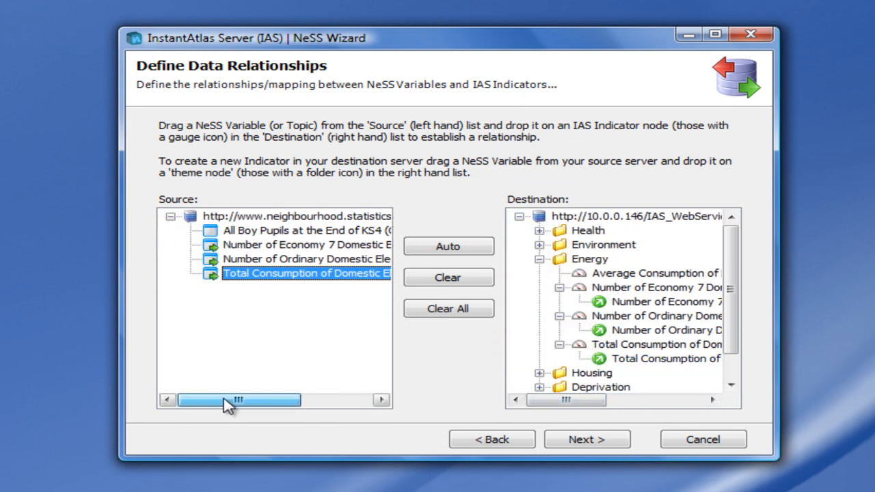
pyautogui.click(596, 440)
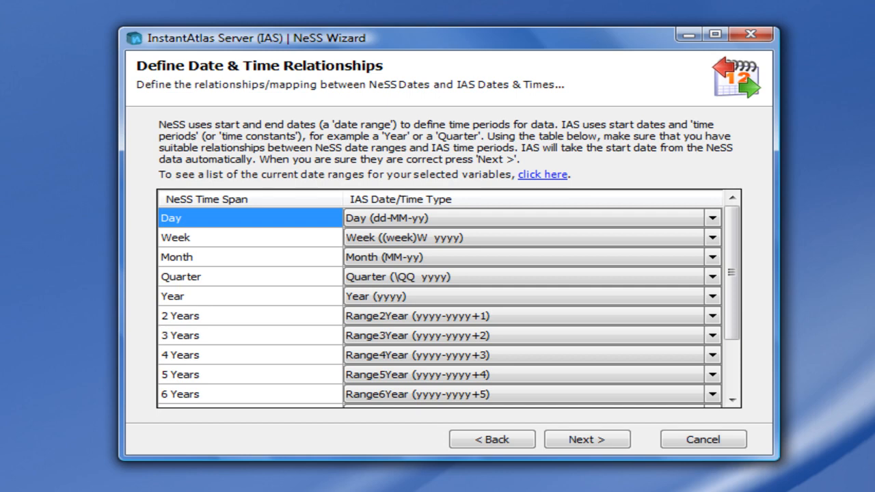
# Step: Review the current date ranges of the mapped variables and the IAS date/time types offered for the Day time span
pyautogui.click(551, 178)
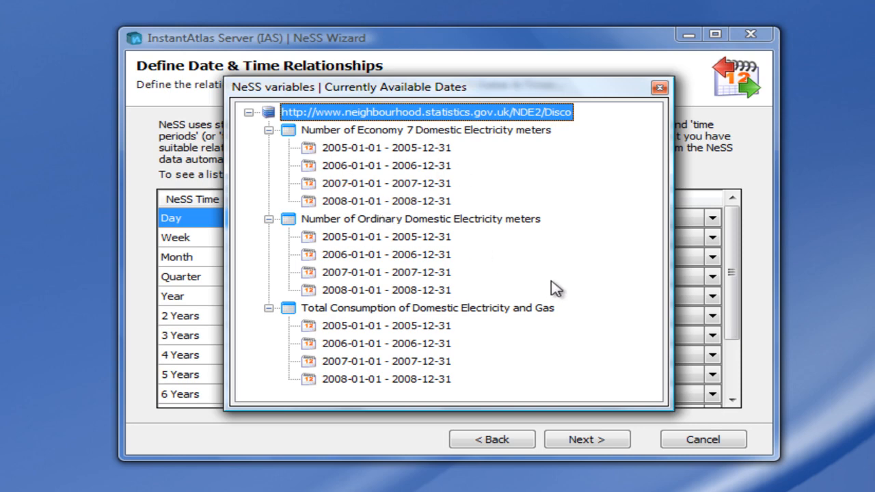
pyautogui.click(660, 88)
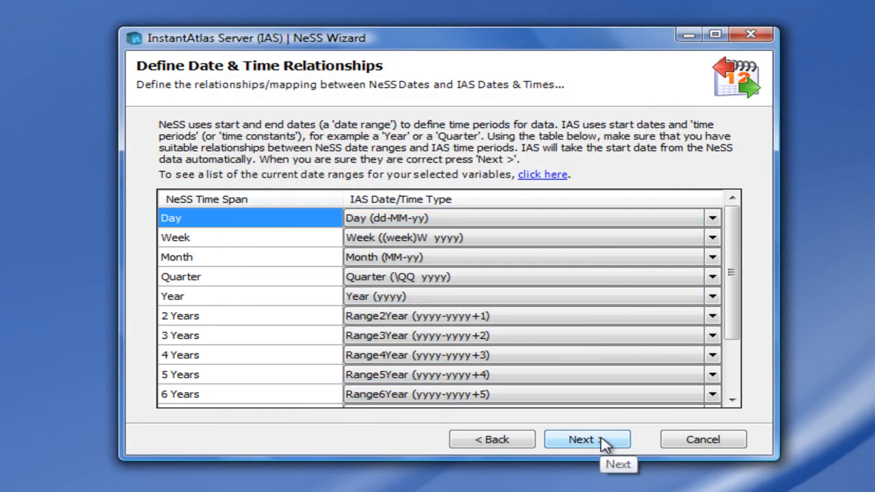
pyautogui.click(716, 218)
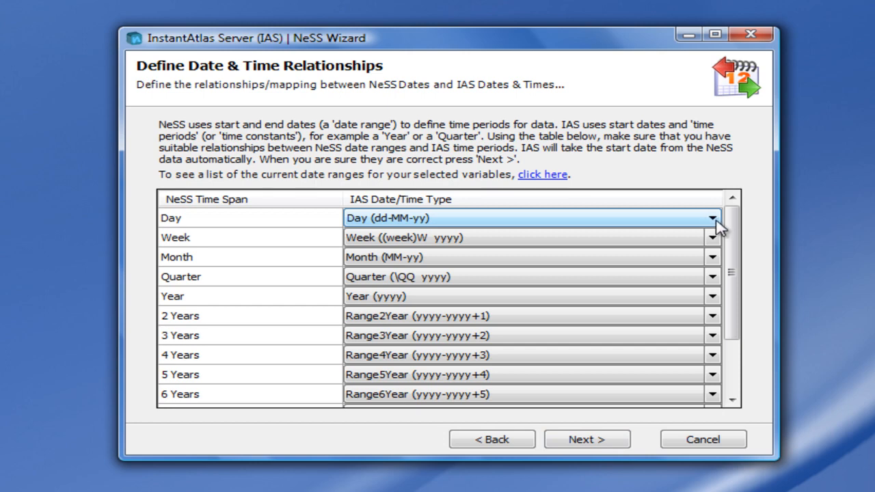
pyautogui.click(713, 220)
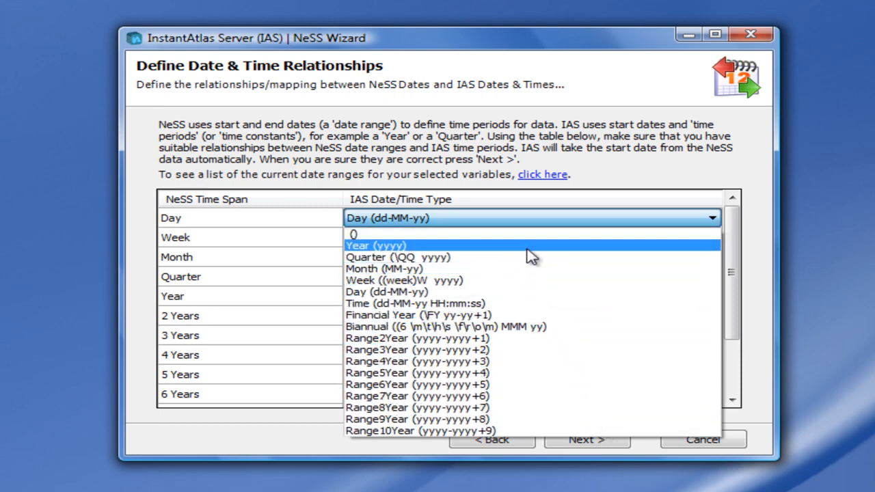
pyautogui.click(764, 226)
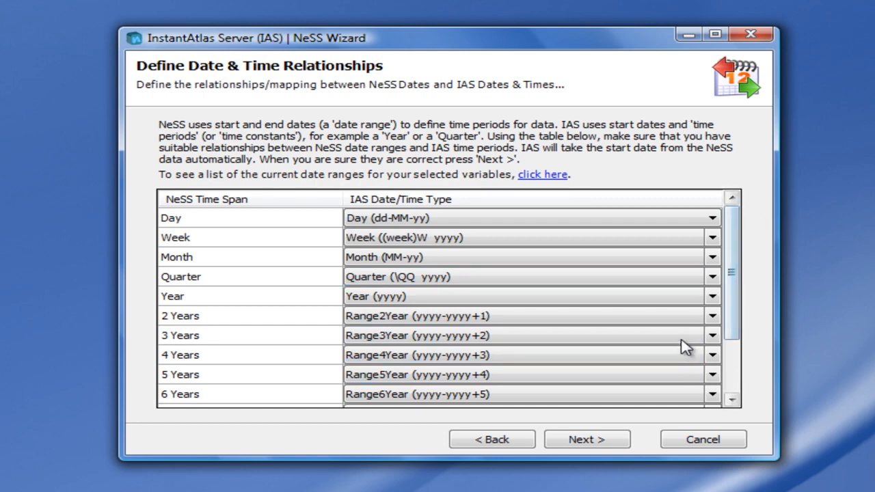
# Step: Accept the date and time mappings and review the advanced and standard data synchronization settings
pyautogui.click(595, 441)
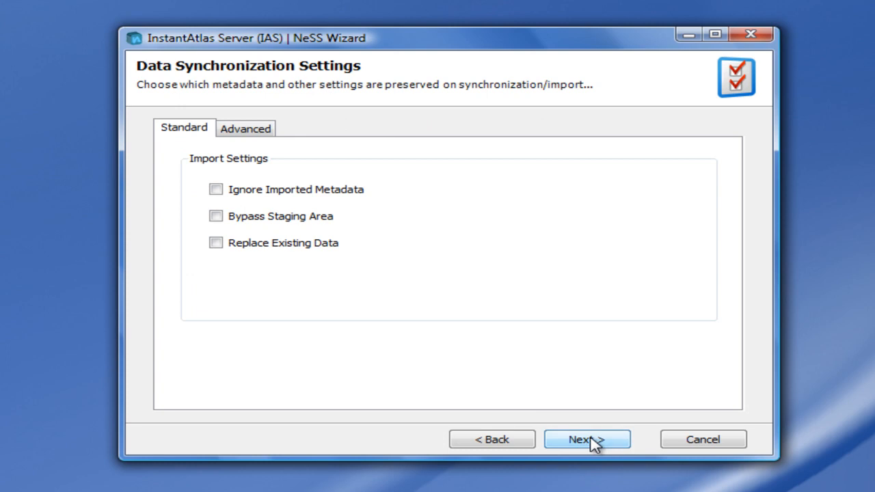
pyautogui.click(242, 130)
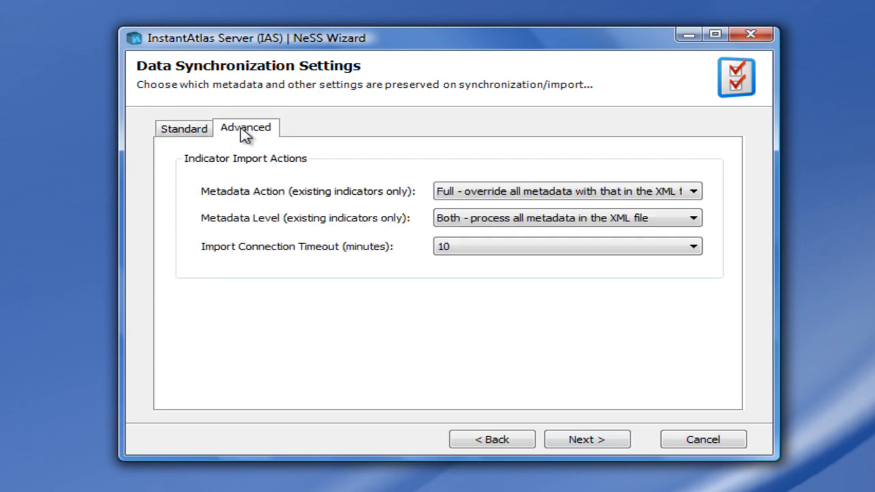
pyautogui.click(195, 135)
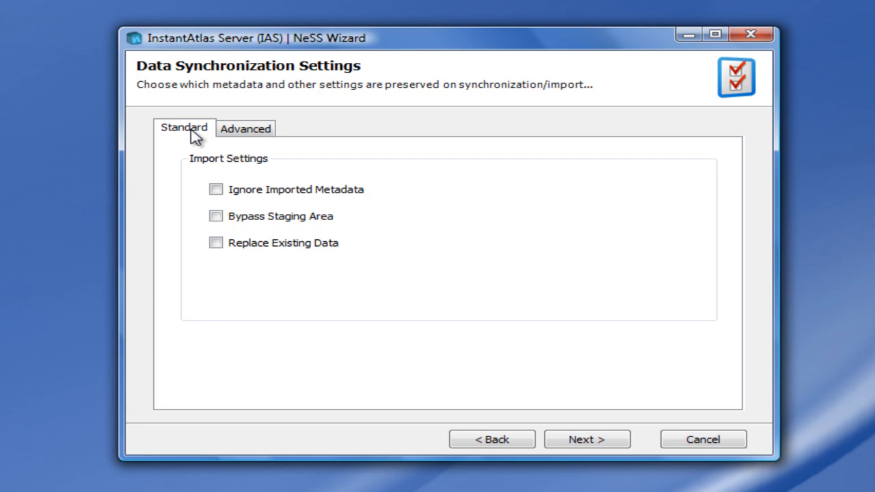
# Step: Check the advanced data synchronization settings, keep them as they are and continue to the task schedule
pyautogui.click(259, 136)
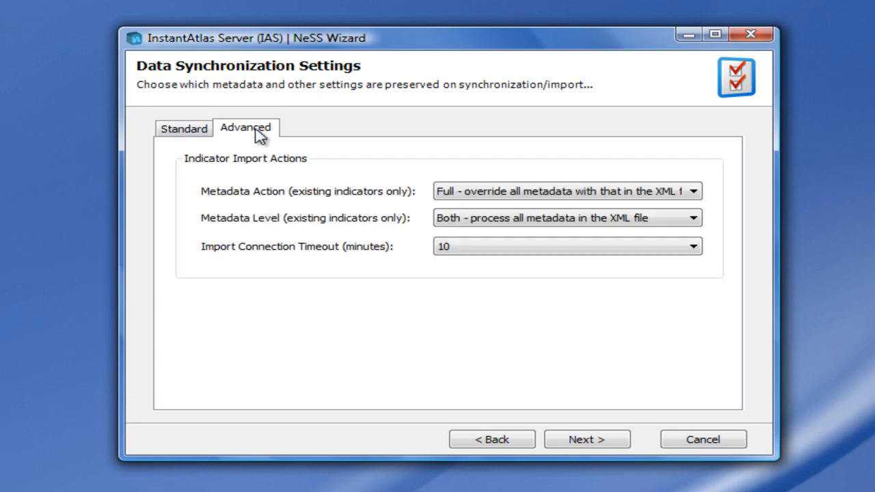
pyautogui.click(588, 441)
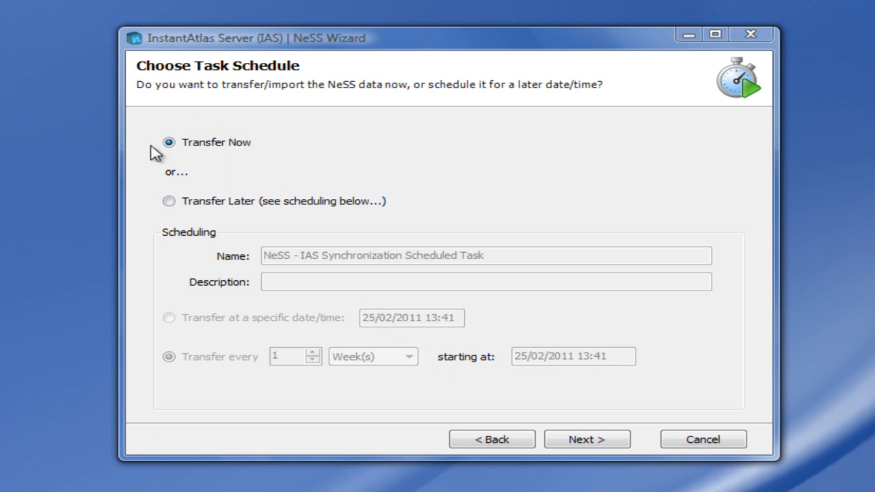
# Step: Try the Transfer Later scheduling options, switching between a specific date/time and a recurring weekly transfer
pyautogui.click(169, 202)
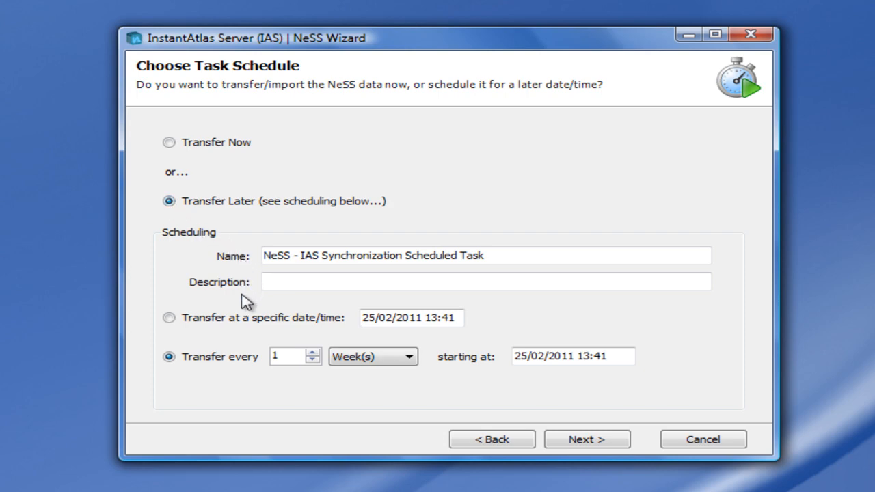
pyautogui.click(170, 318)
pyautogui.click(168, 357)
# Step: Choose Transfer Now as the task schedule and run the NeSS data import
pyautogui.click(169, 144)
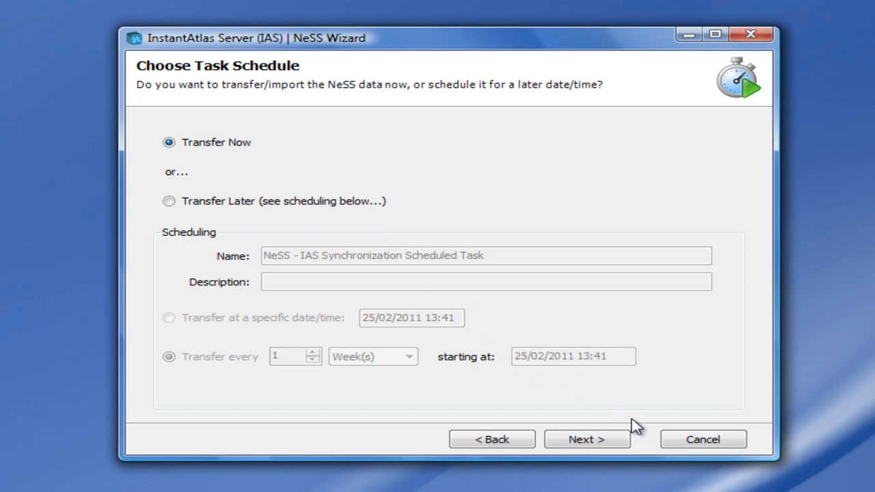
pyautogui.click(600, 442)
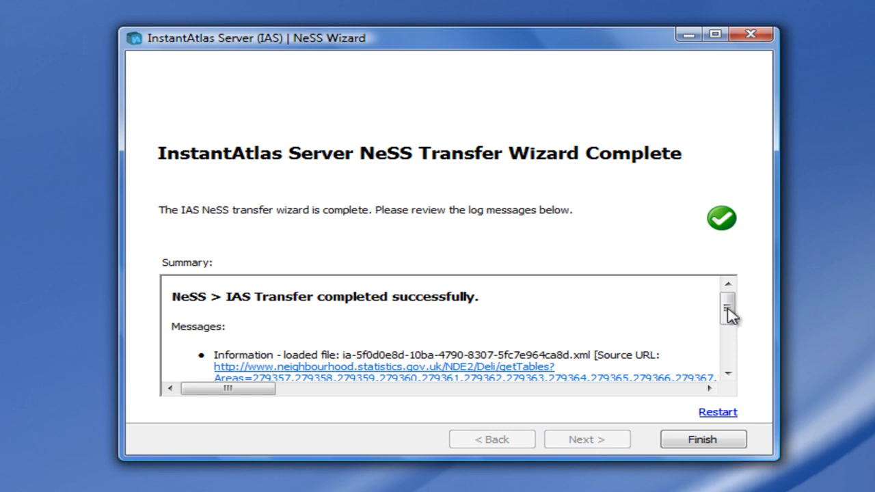
# Step: Review the transfer log messages and open the source URL of the first loaded file
pyautogui.moveTo(723, 311); pyautogui.dragTo(734, 327)
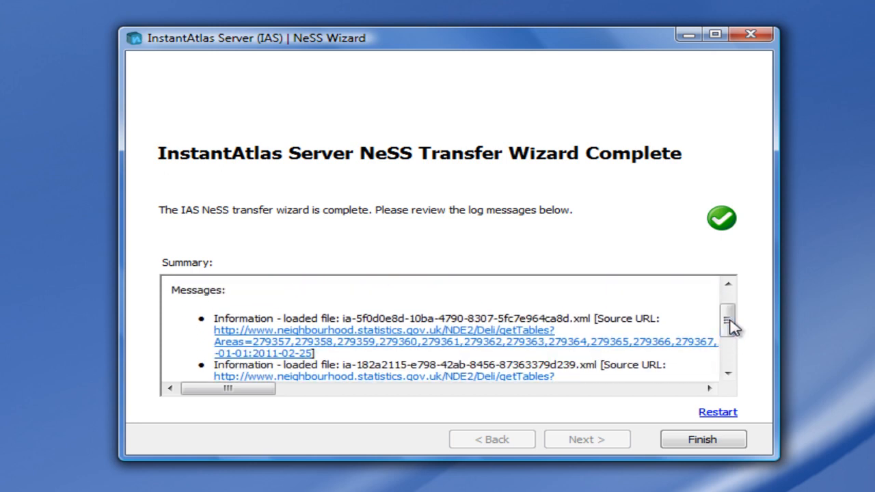
pyautogui.click(329, 348)
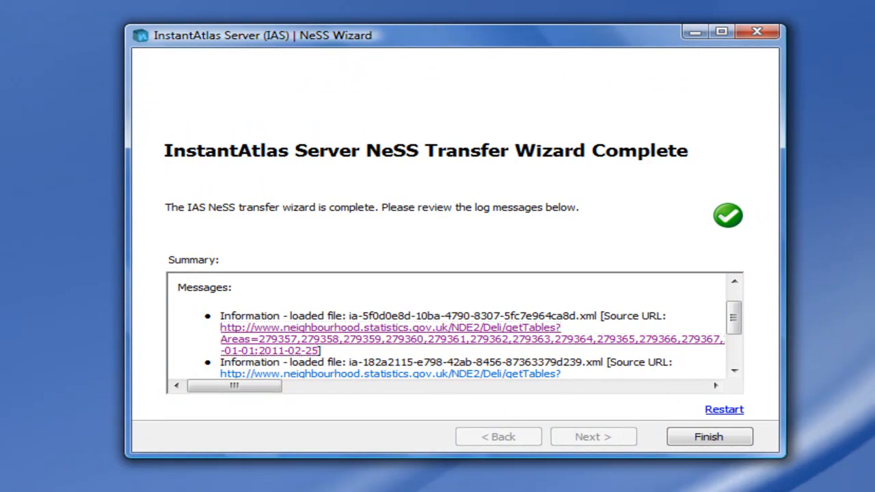
pyautogui.click(390, 328)
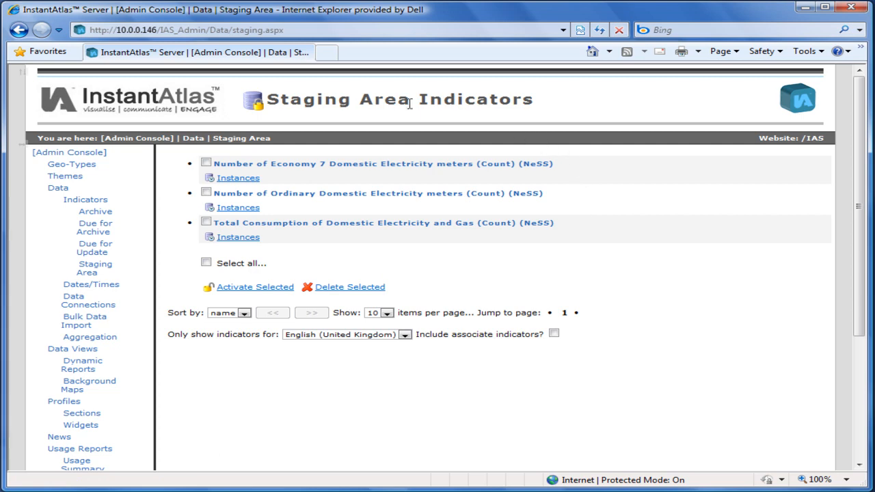
# Step: In the Admin Console staging area, preview the MSOA 2008 instance data of the Number of Economy 7 Domestic Electricity meters indicator
pyautogui.click(241, 179)
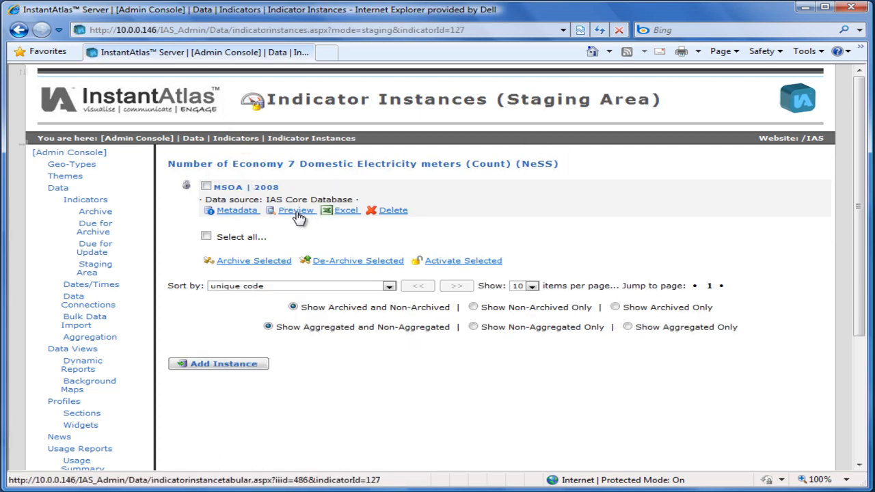
pyautogui.click(297, 212)
pyautogui.scroll(-5, 715, 283)
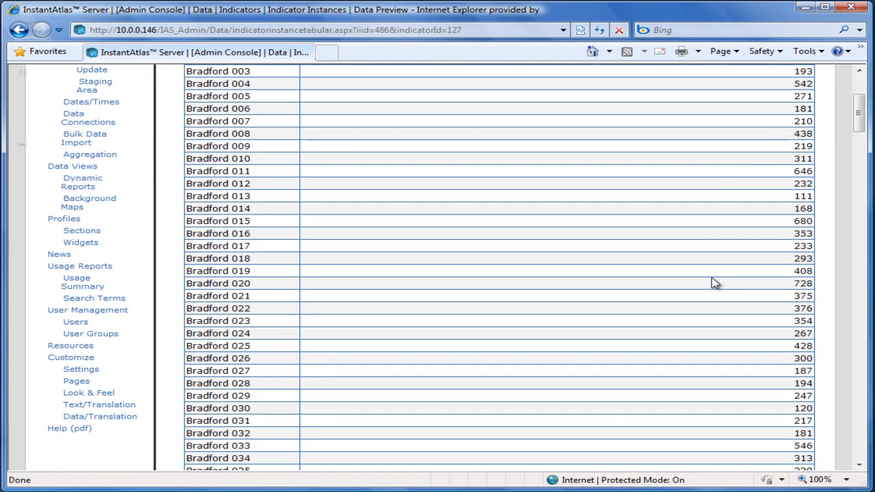
pyautogui.scroll(5, 715, 283)
# Step: Return to the staging area and activate all the staged indicators
pyautogui.click(97, 273)
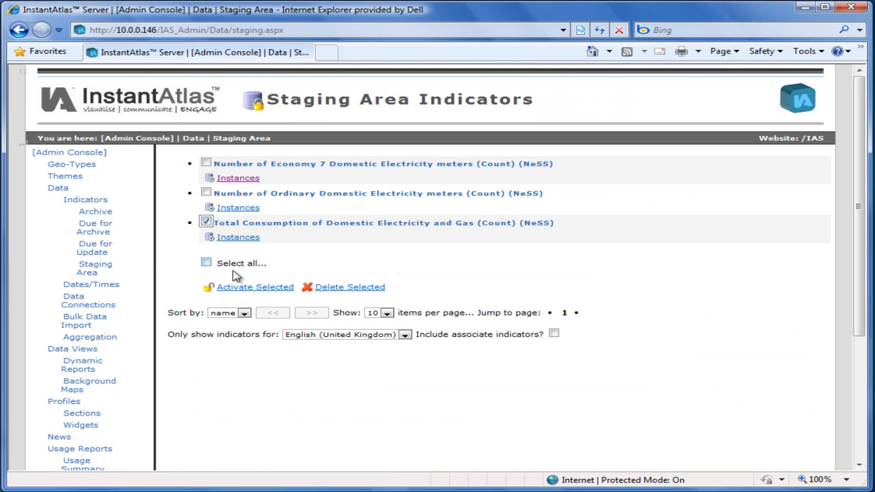
pyautogui.click(206, 263)
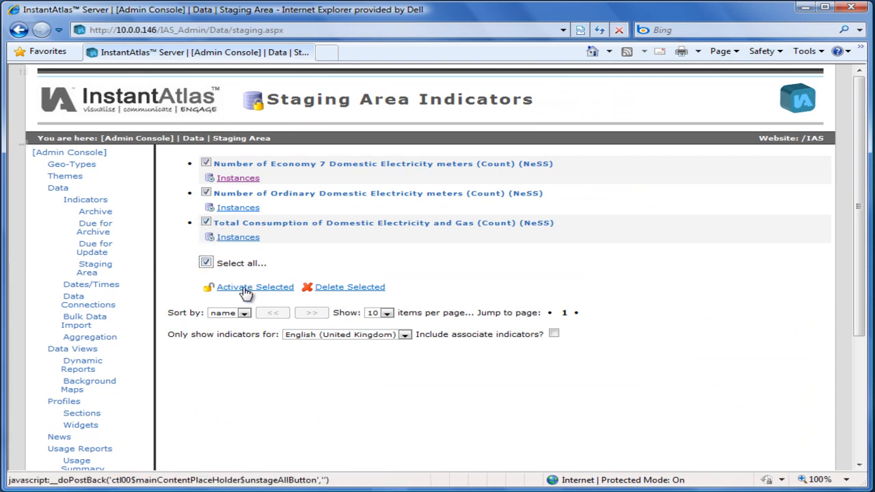
pyautogui.click(245, 292)
# Step: Open the Number of Economy 7 Domestic Electricity meters indicator from the Energy theme for editing and review its settings
pyautogui.click(87, 200)
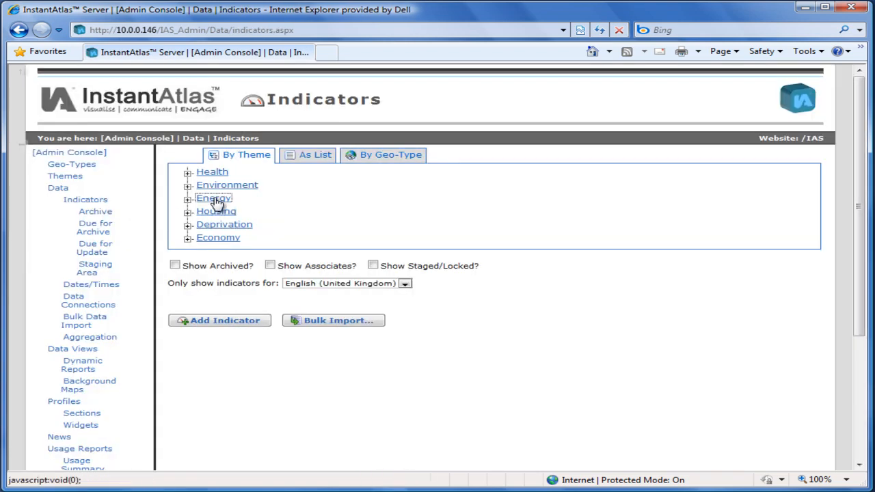
pyautogui.click(215, 199)
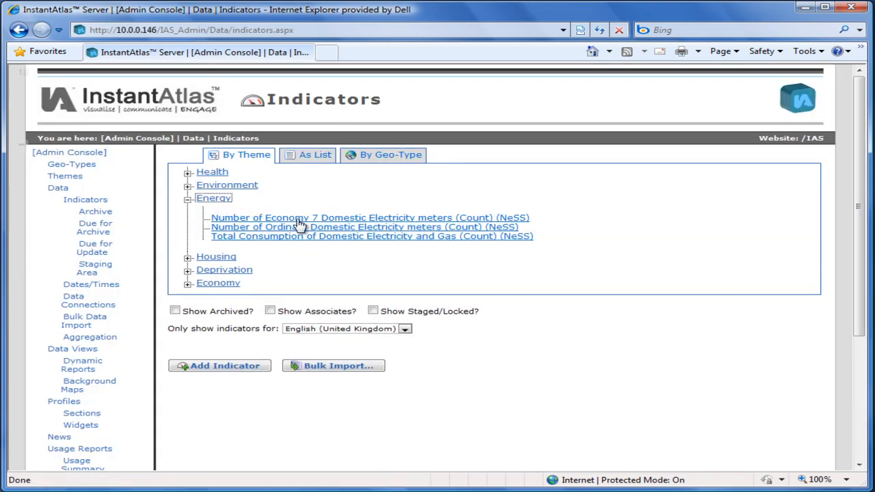
pyautogui.moveTo(298, 223)
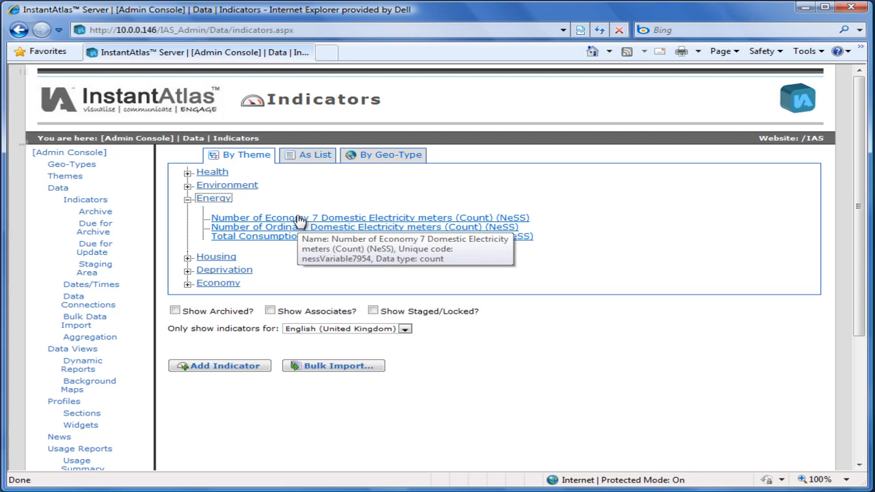
pyautogui.click(299, 220)
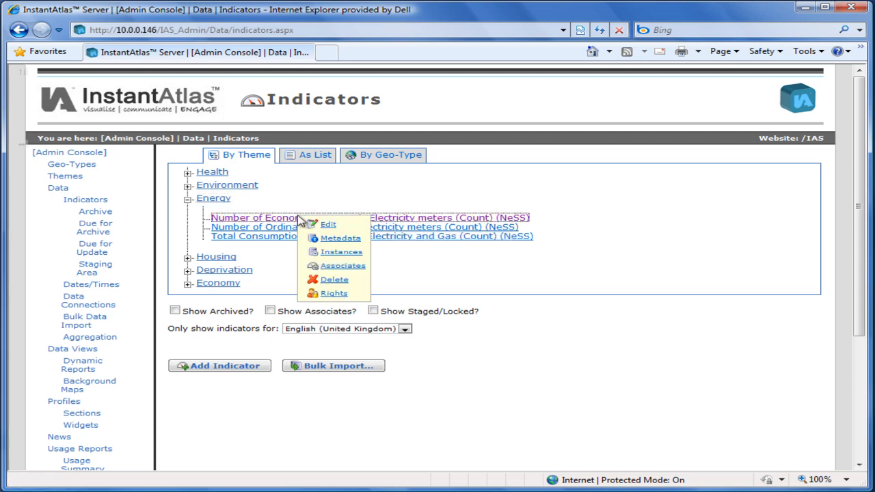
pyautogui.click(329, 225)
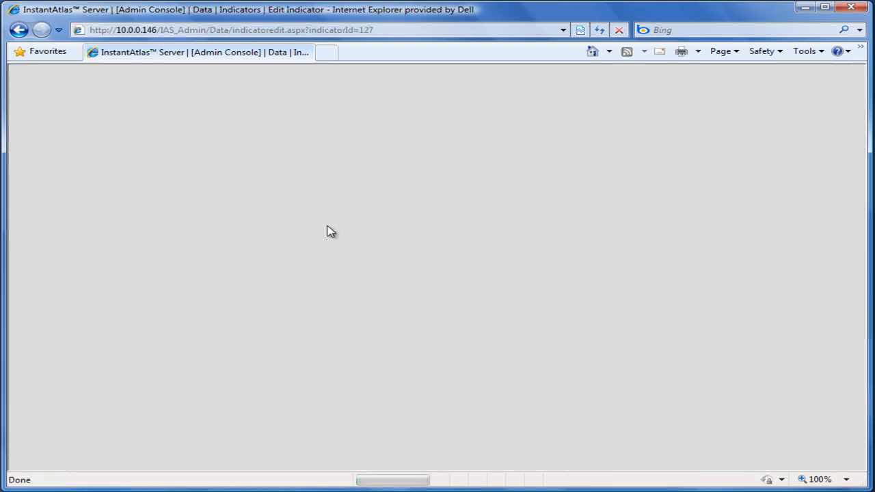
pyautogui.scroll(-10, 253, 352)
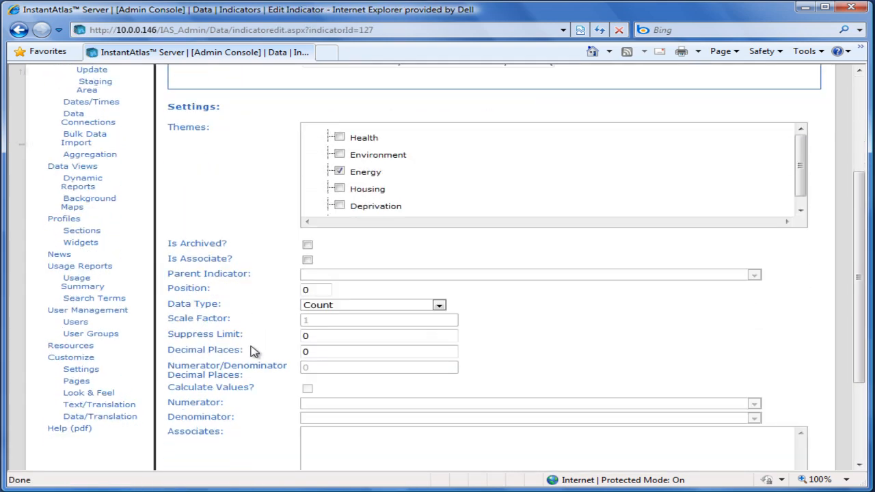